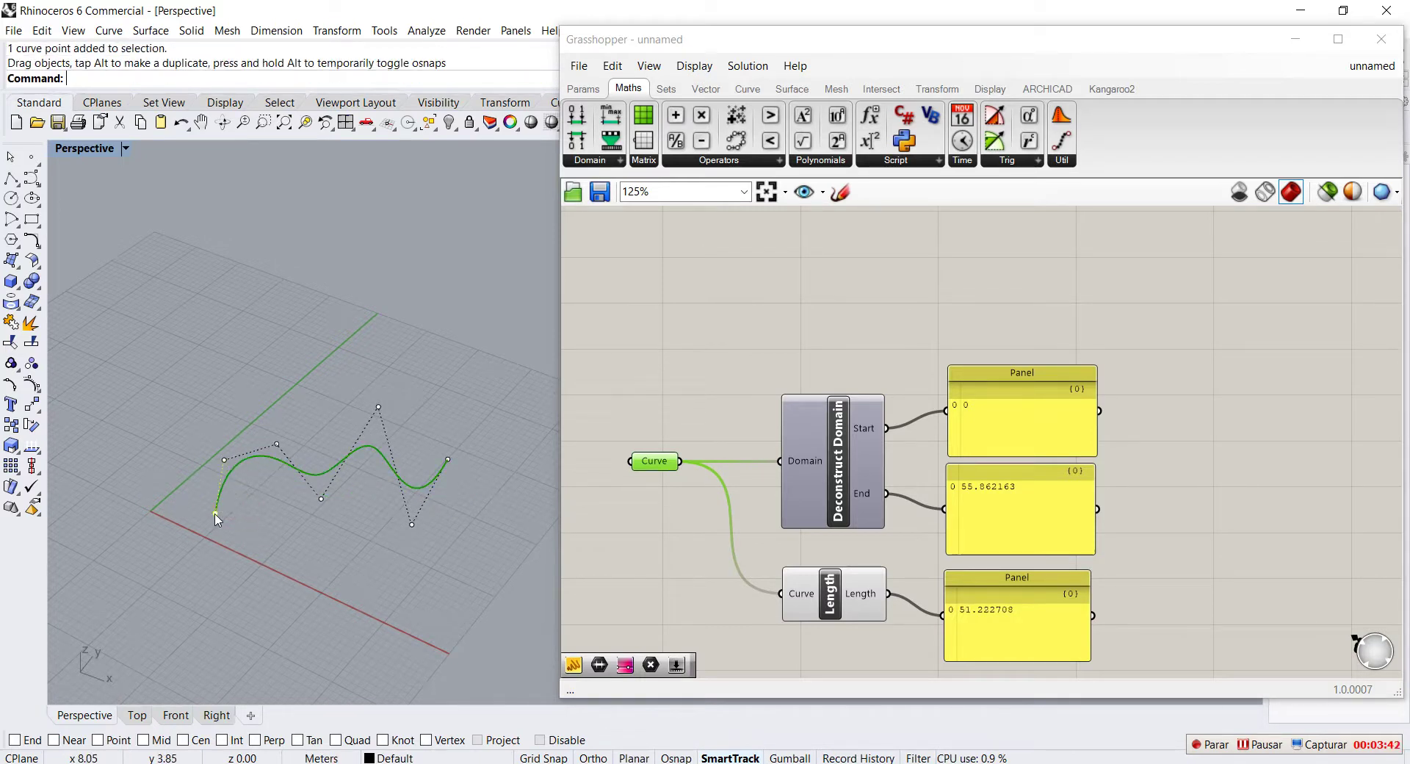
Step: Pull the curve's second control point well outward so the first bend becomes taller
left_click(231, 467)
left_click_drag(224, 455, 191, 380)
left_click(235, 463)
left_click_drag(224, 458, 196, 371)
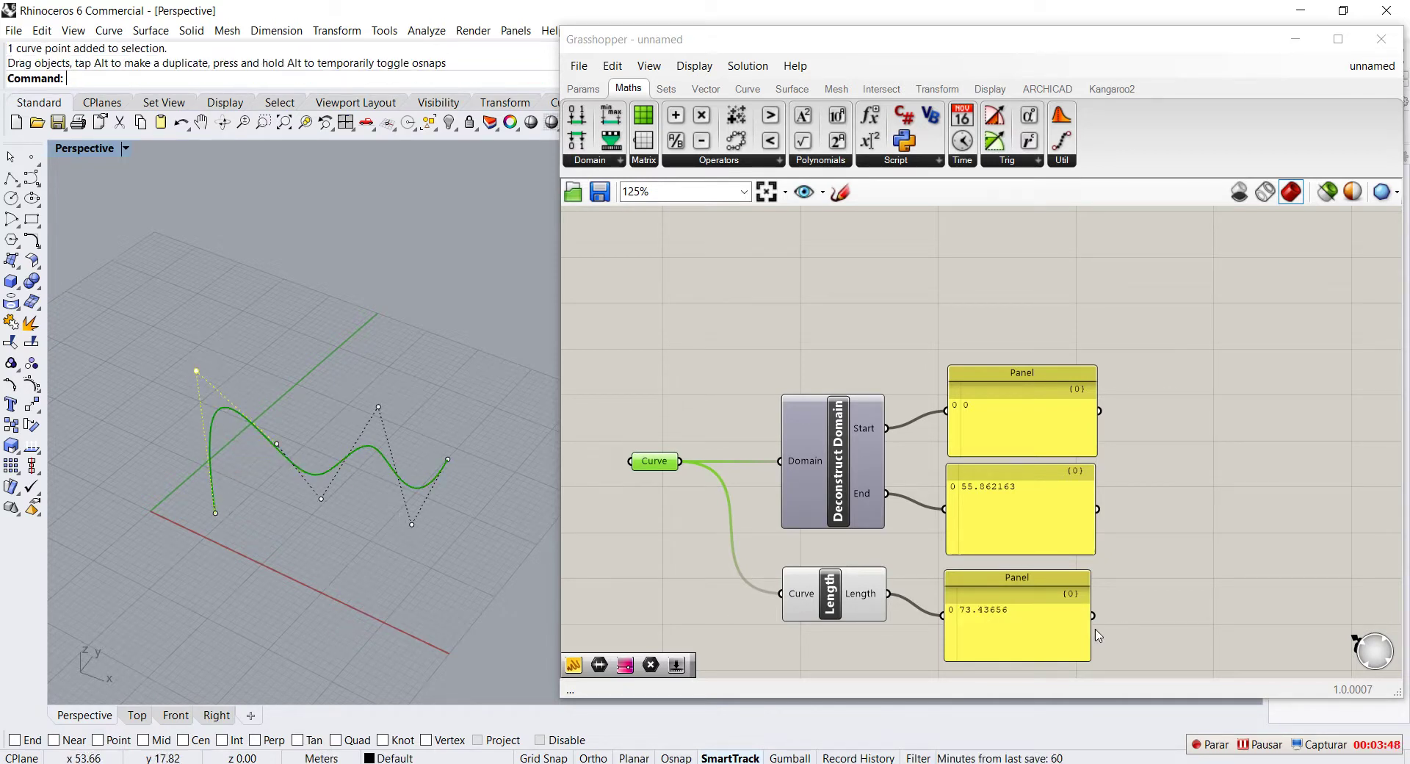
Step: Select the curve length panel and reshape the curve by moving its fourth, fifth, sixth and end control points
left_click(1027, 630)
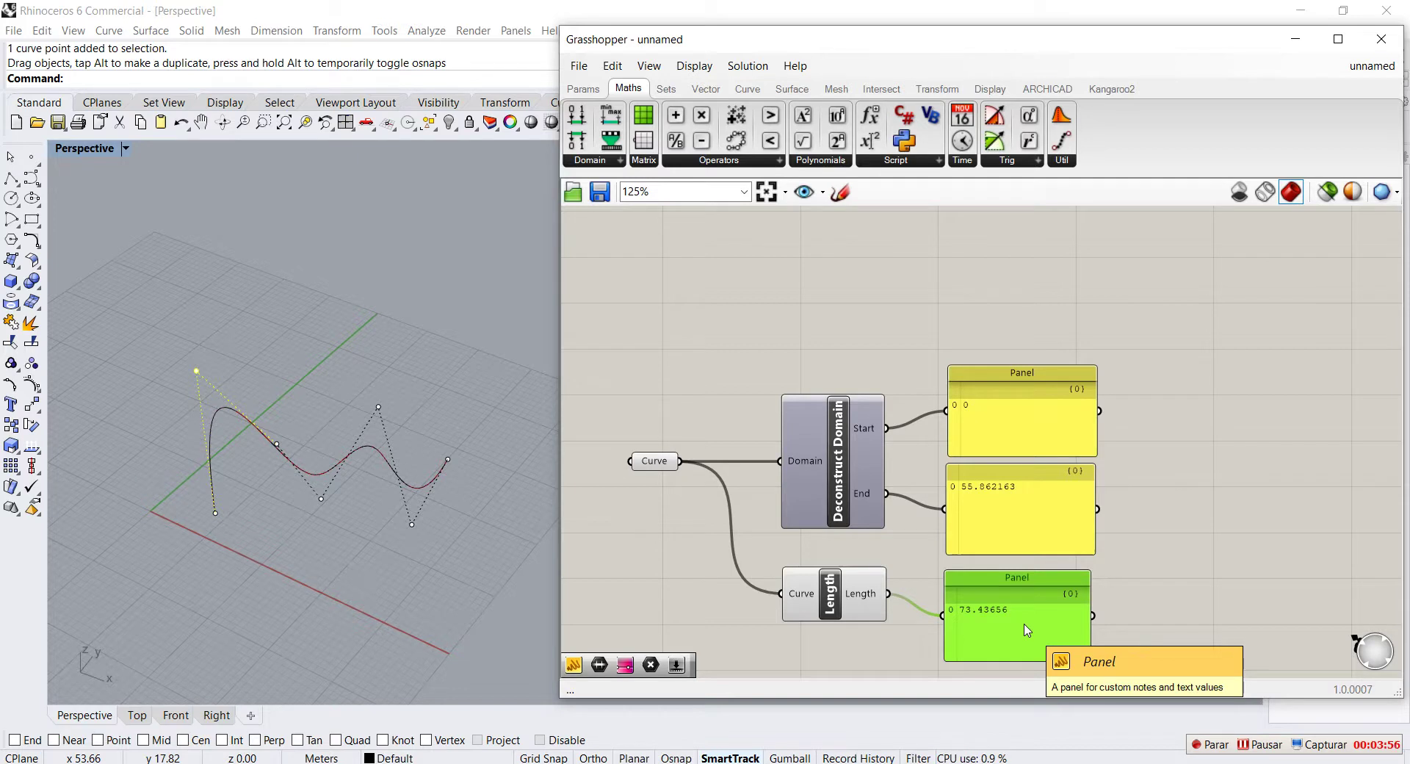
left_click_drag(321, 498, 338, 553)
left_click_drag(379, 406, 367, 346)
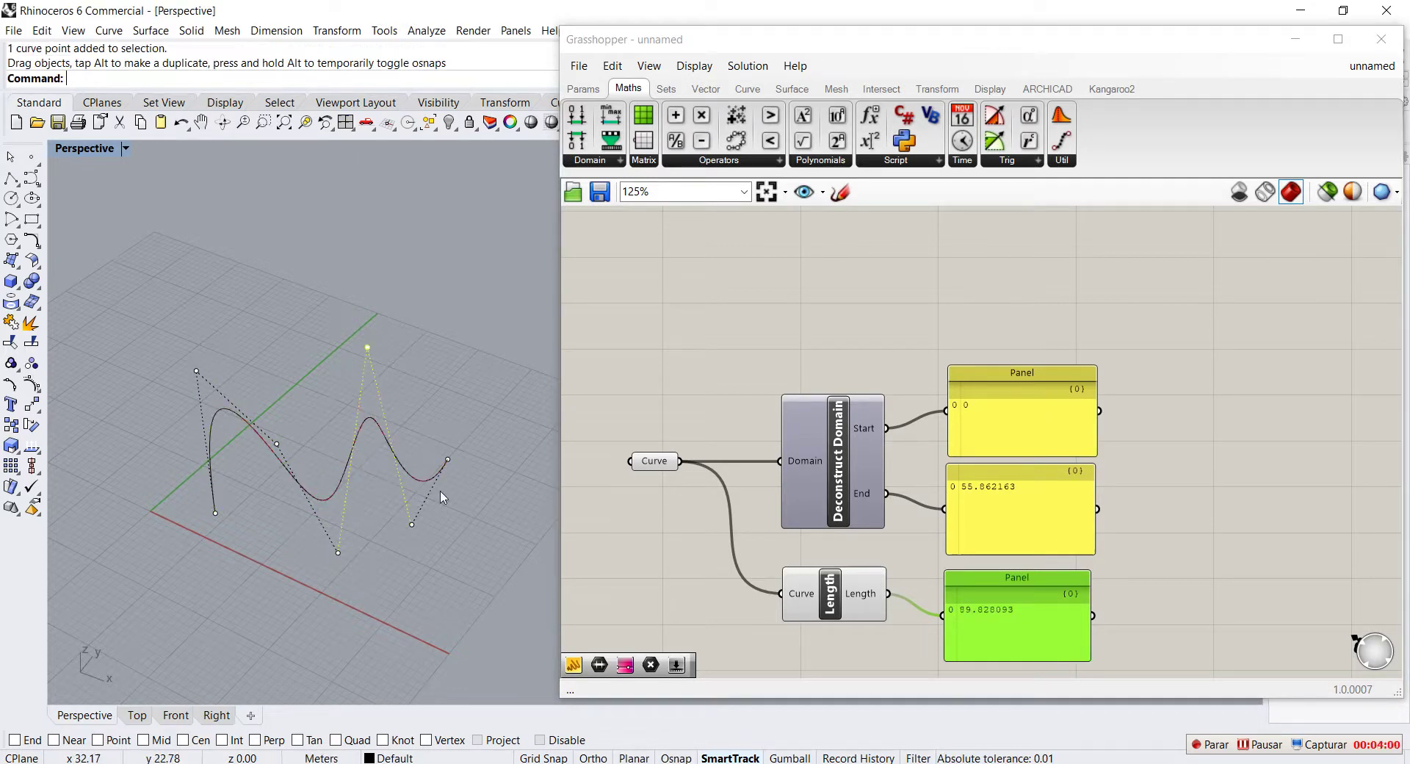
left_click(411, 523)
left_click_drag(410, 523, 416, 505)
left_click_drag(446, 460, 478, 410)
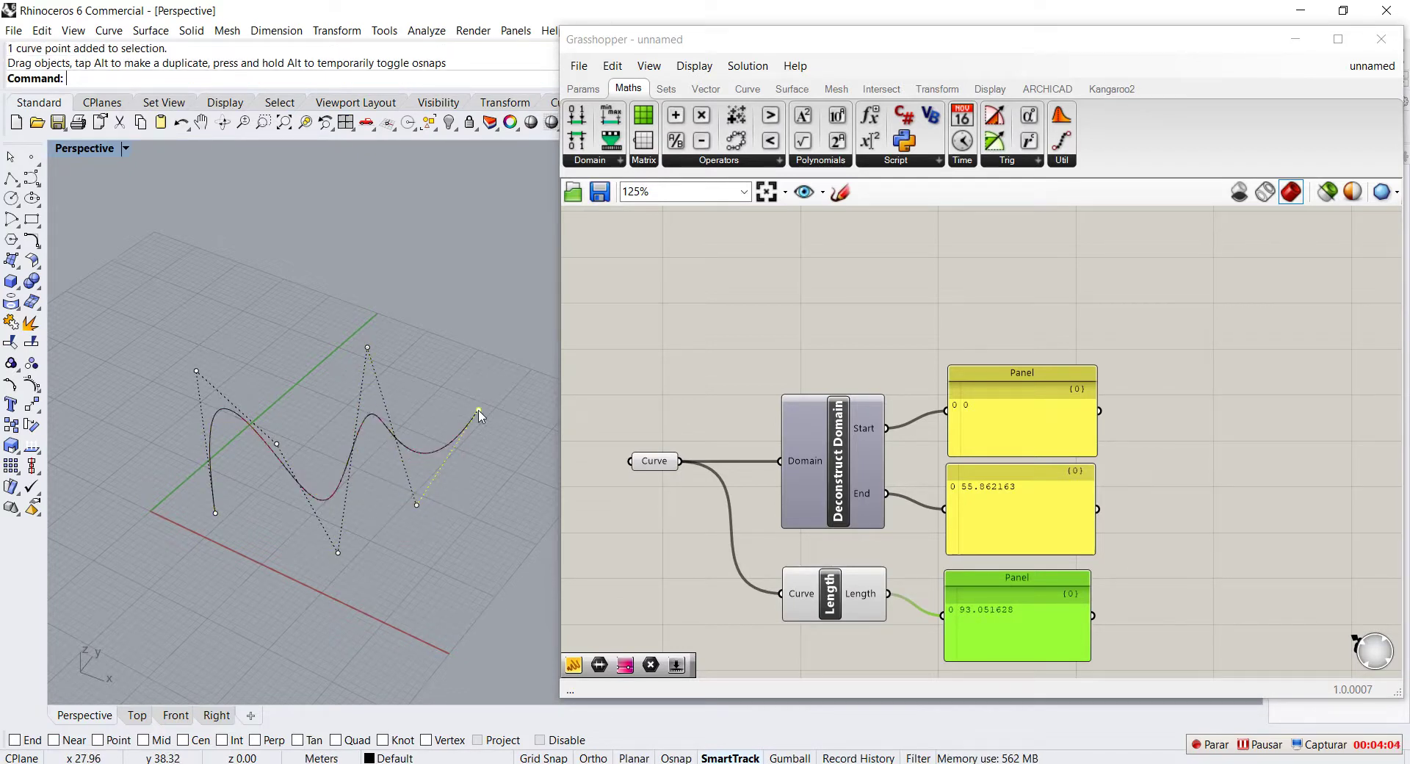
Step: Stretch the curve by moving its second control point inward and both end control points outward
left_click(425, 516)
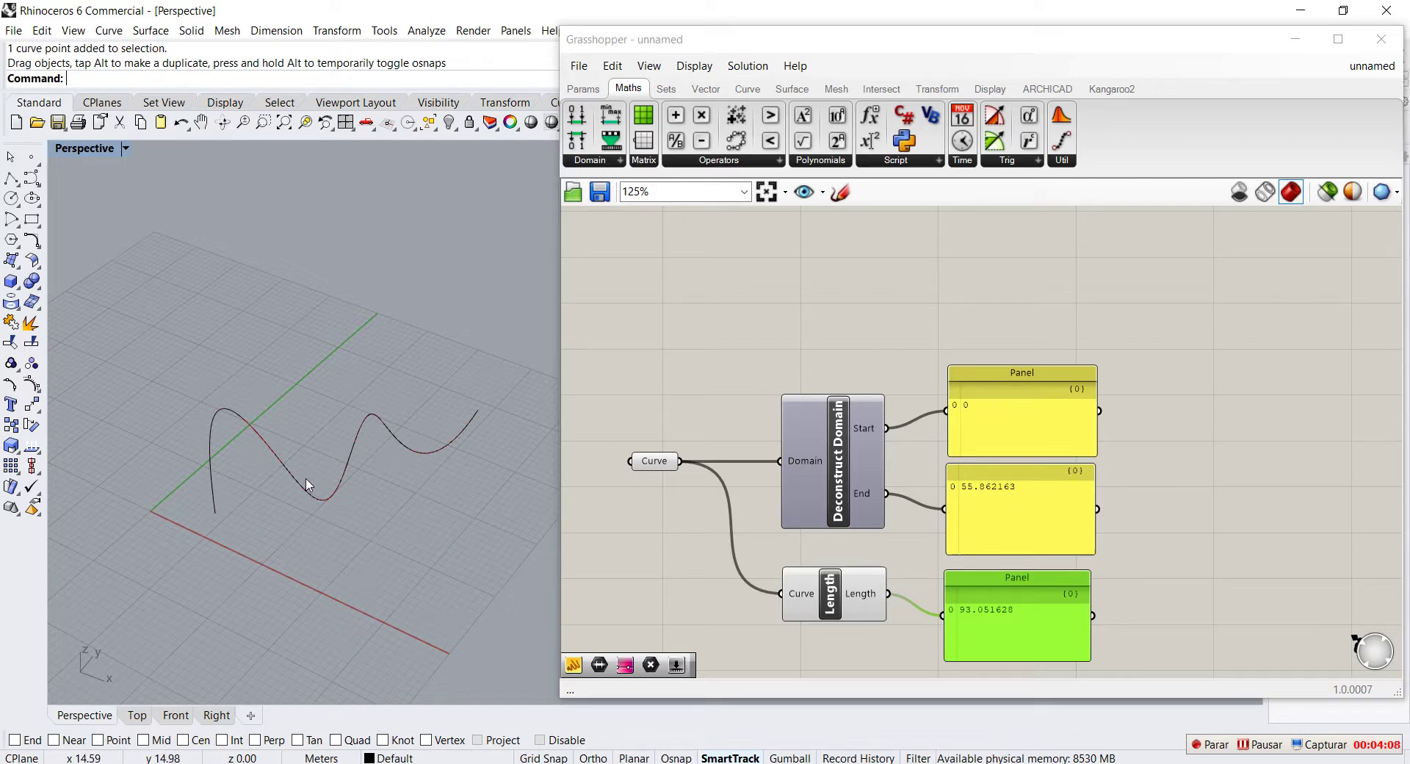
left_click(293, 478)
left_click_drag(195, 371, 222, 461)
left_click_drag(215, 513, 146, 591)
left_click_drag(478, 409, 526, 342)
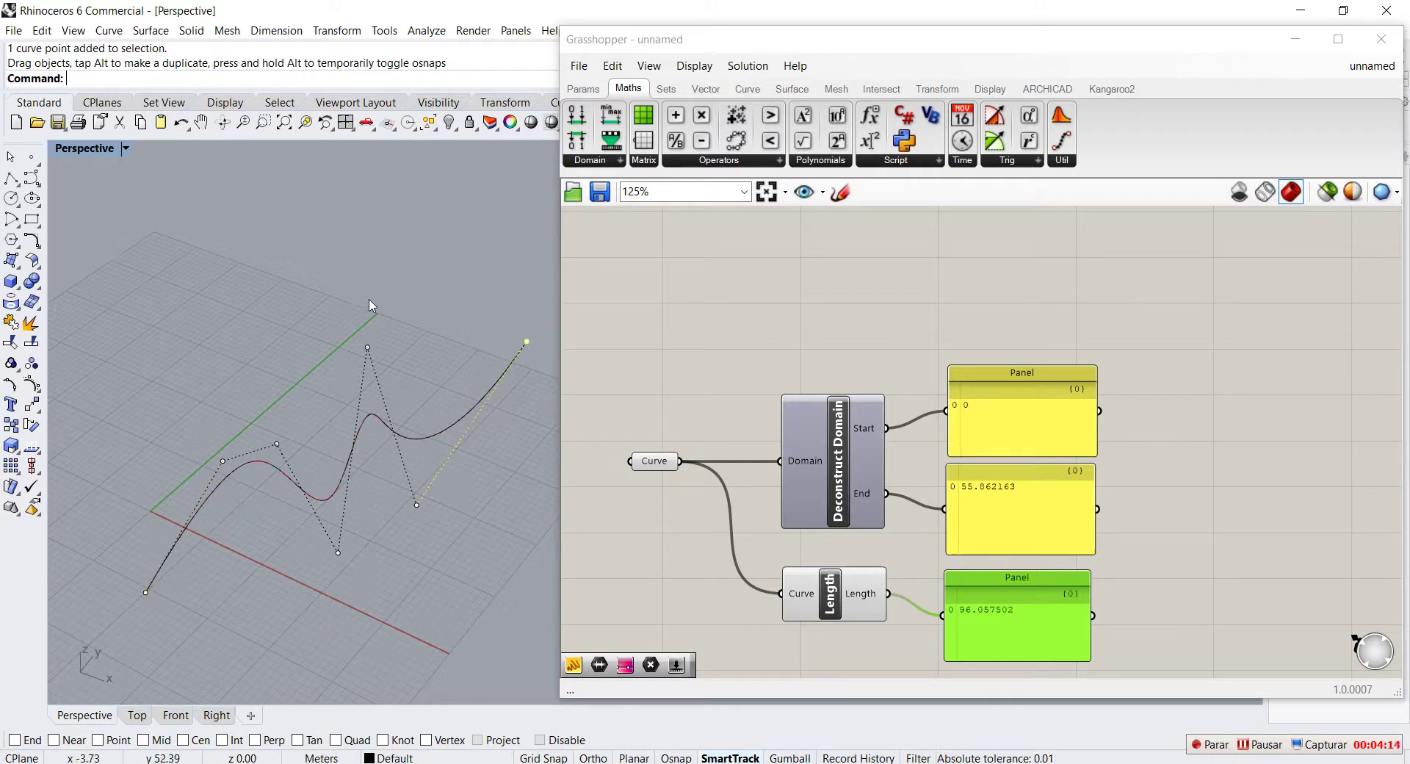
Step: Move the whole component group lower on the Grasshopper canvas to free space above it
scroll(922, 417, "down", 3)
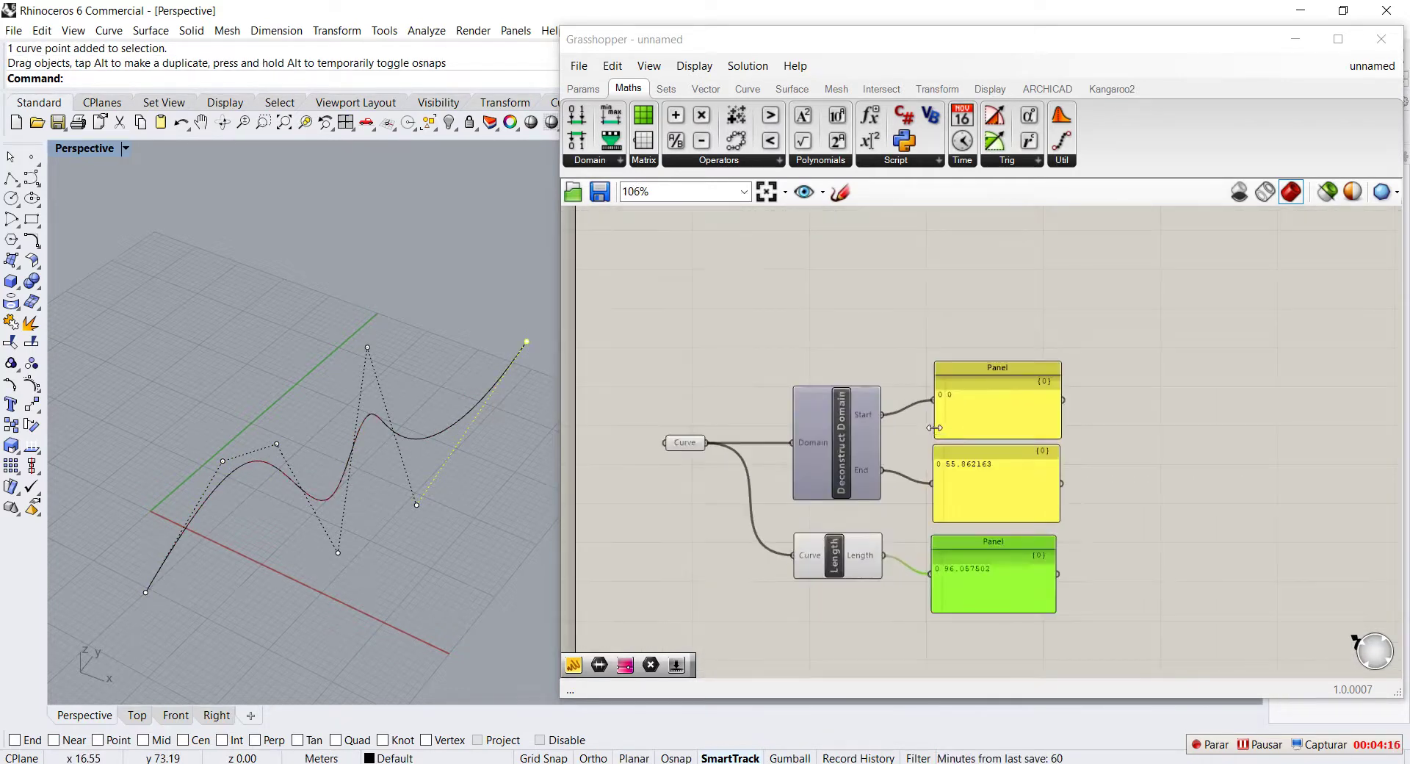
left_click_drag(1125, 614, 707, 344)
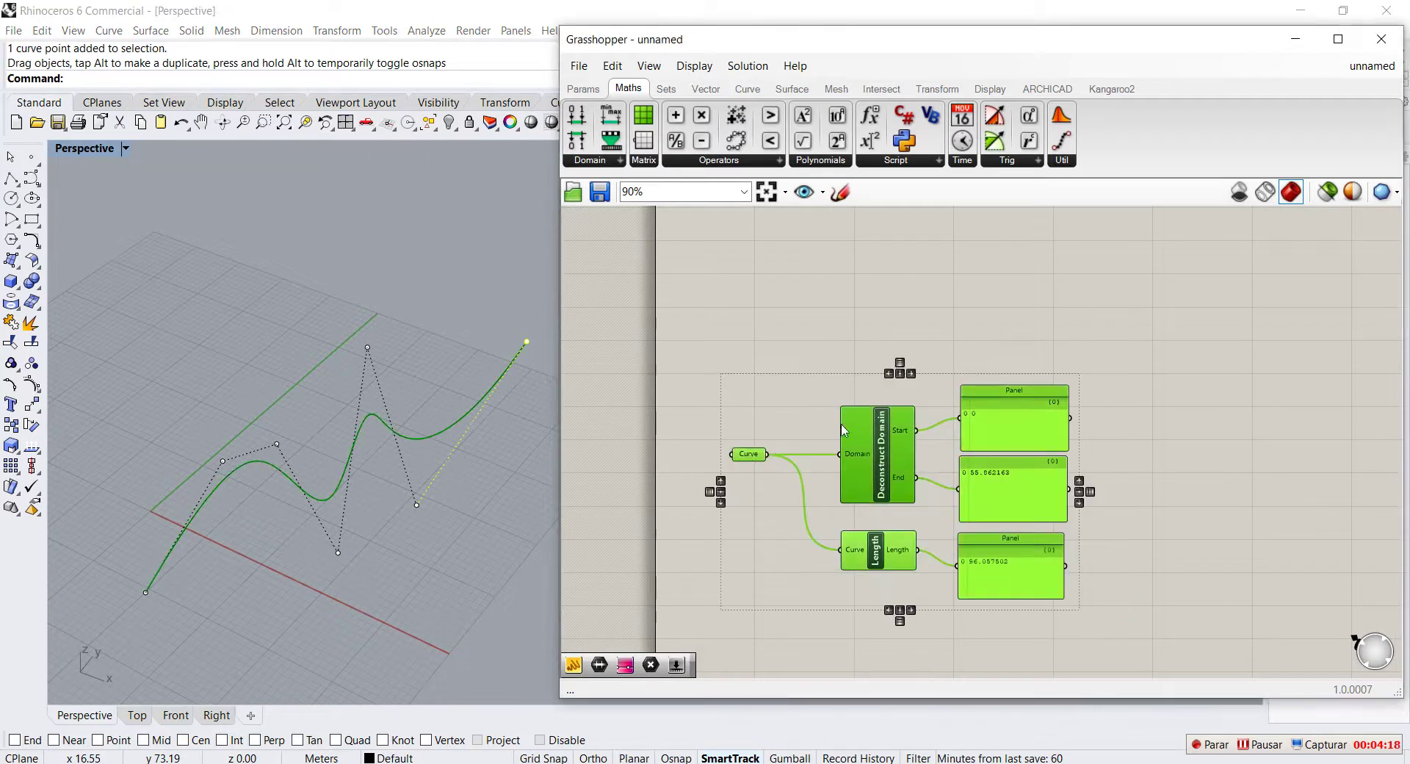
left_click_drag(888, 441, 886, 505)
left_click(881, 349)
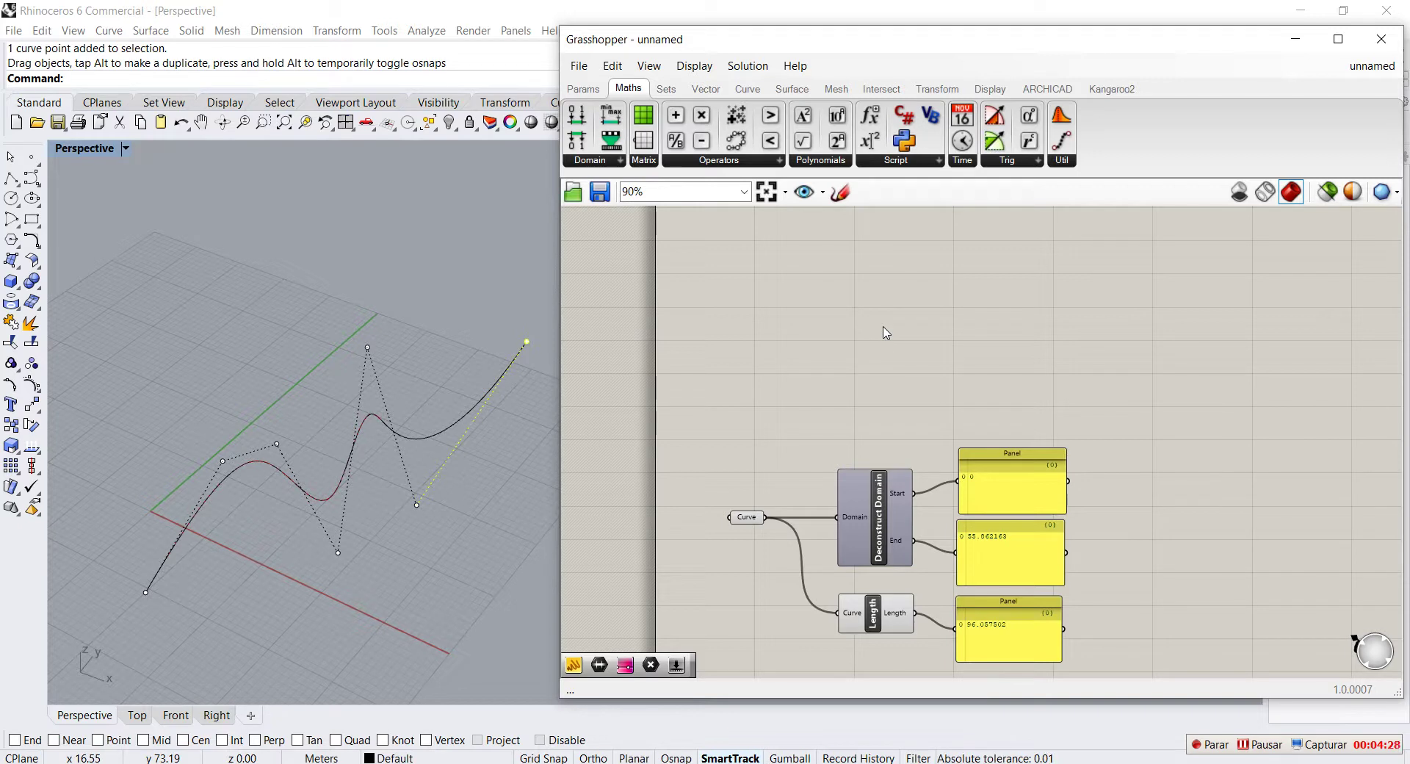
Step: Add a Domain parameter above the existing components and connect the Curve parameter to it
double_click(854, 281)
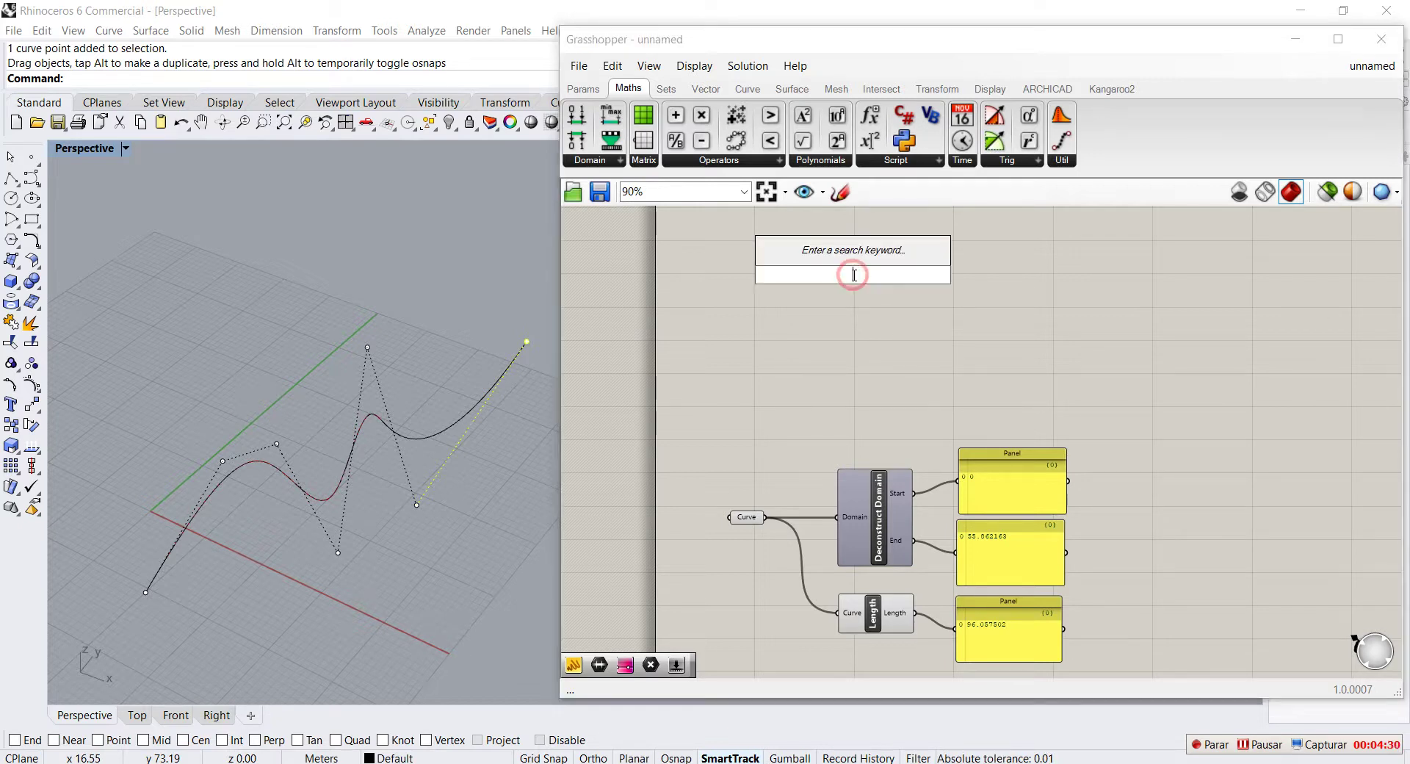
left_click(583, 89)
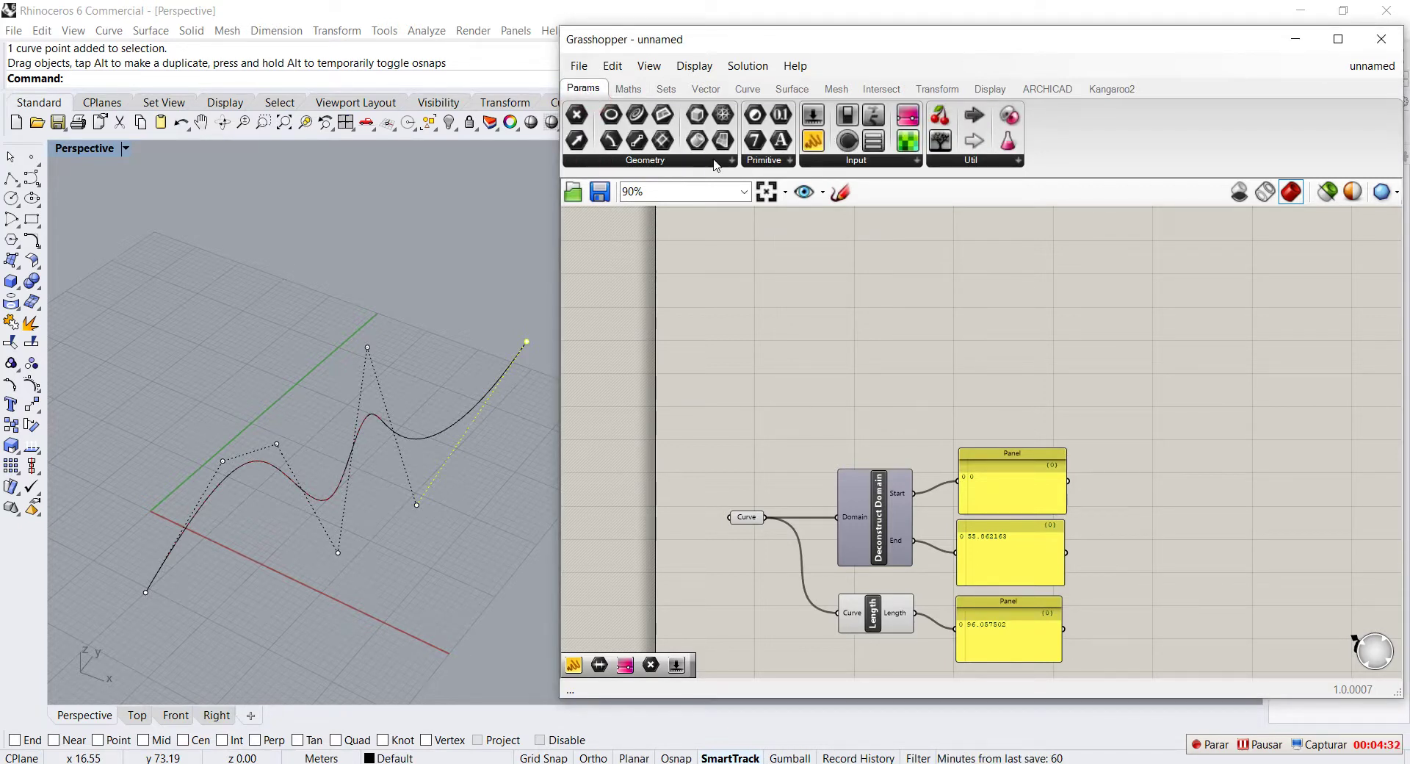
left_click(788, 164)
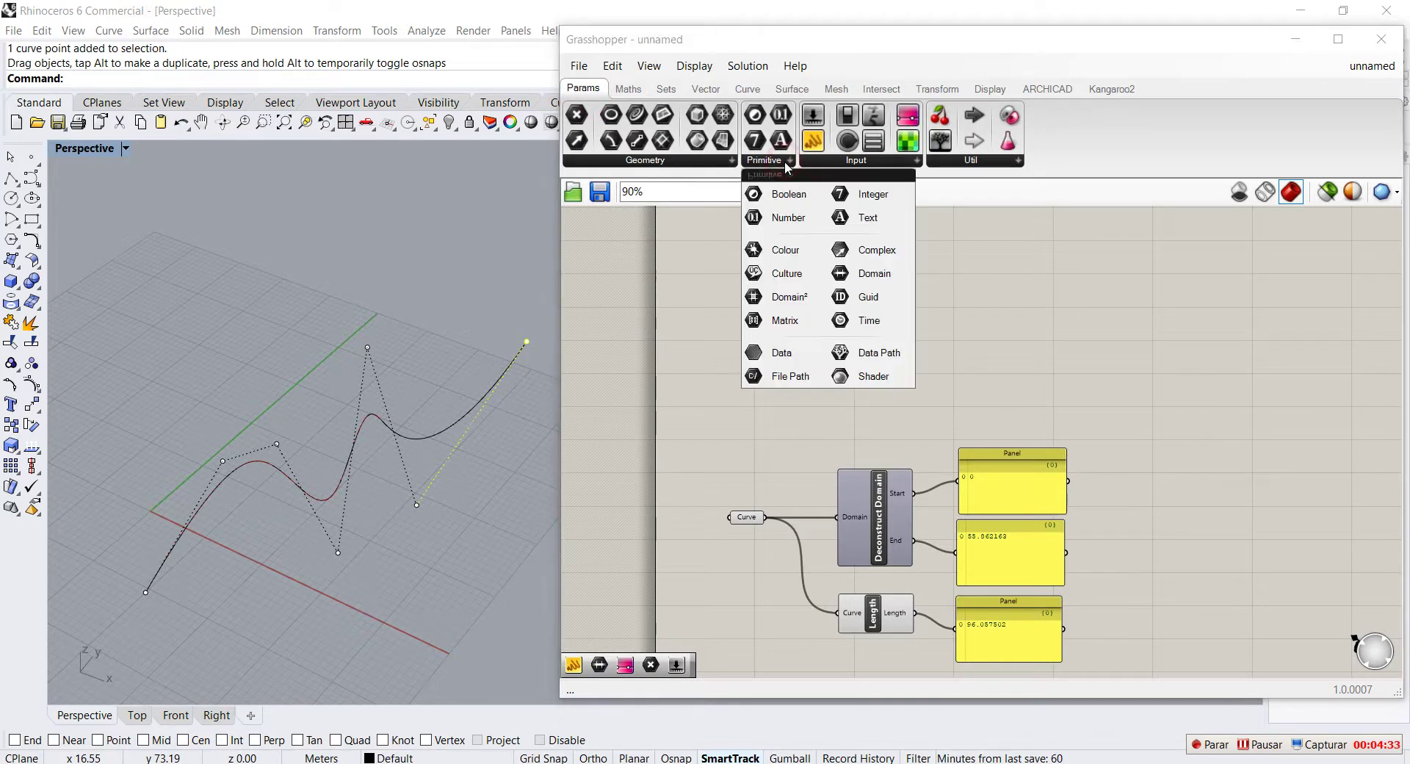
left_click(854, 277)
left_click(882, 278)
left_click_drag(766, 517, 878, 280)
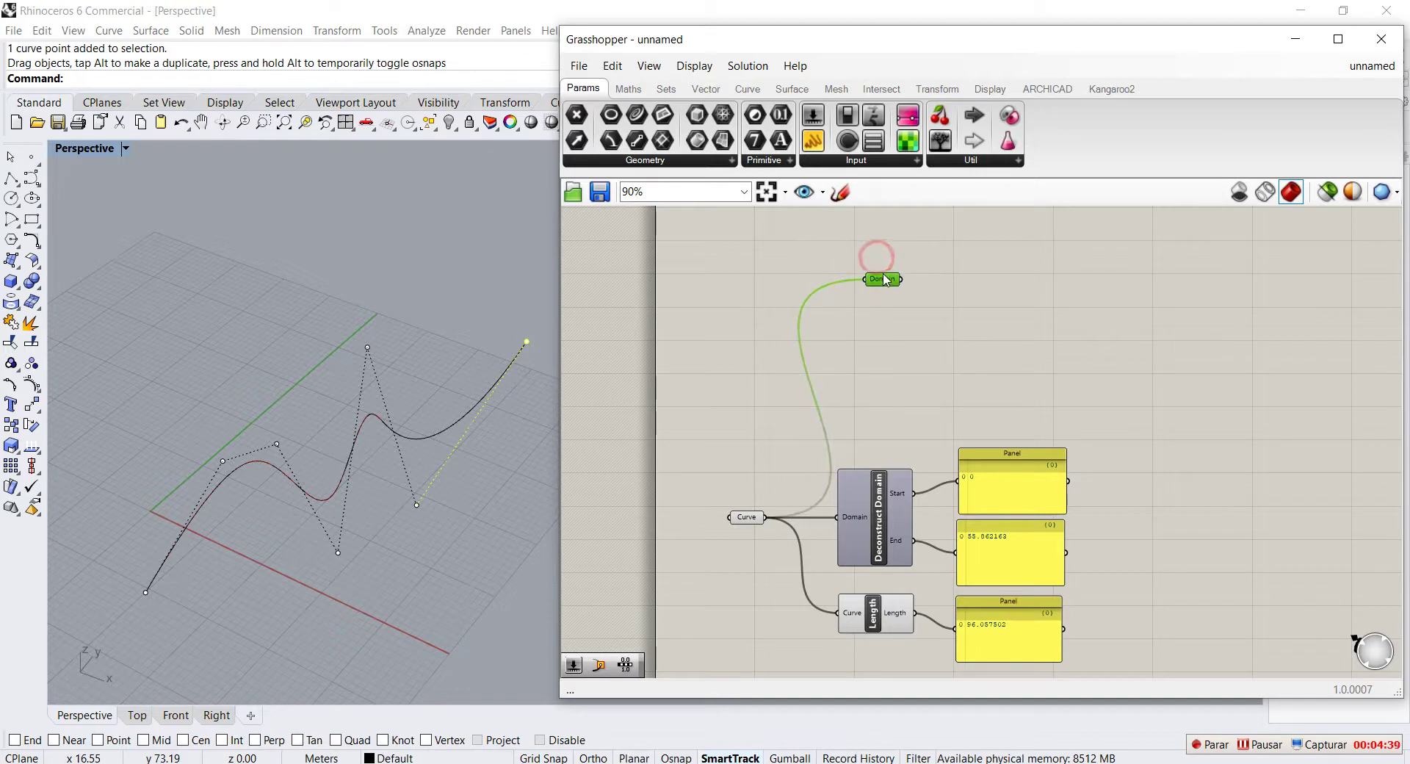
Step: Add a Range component beside the Domain parameter and connect the domain to its Domain input
double_click(957, 279)
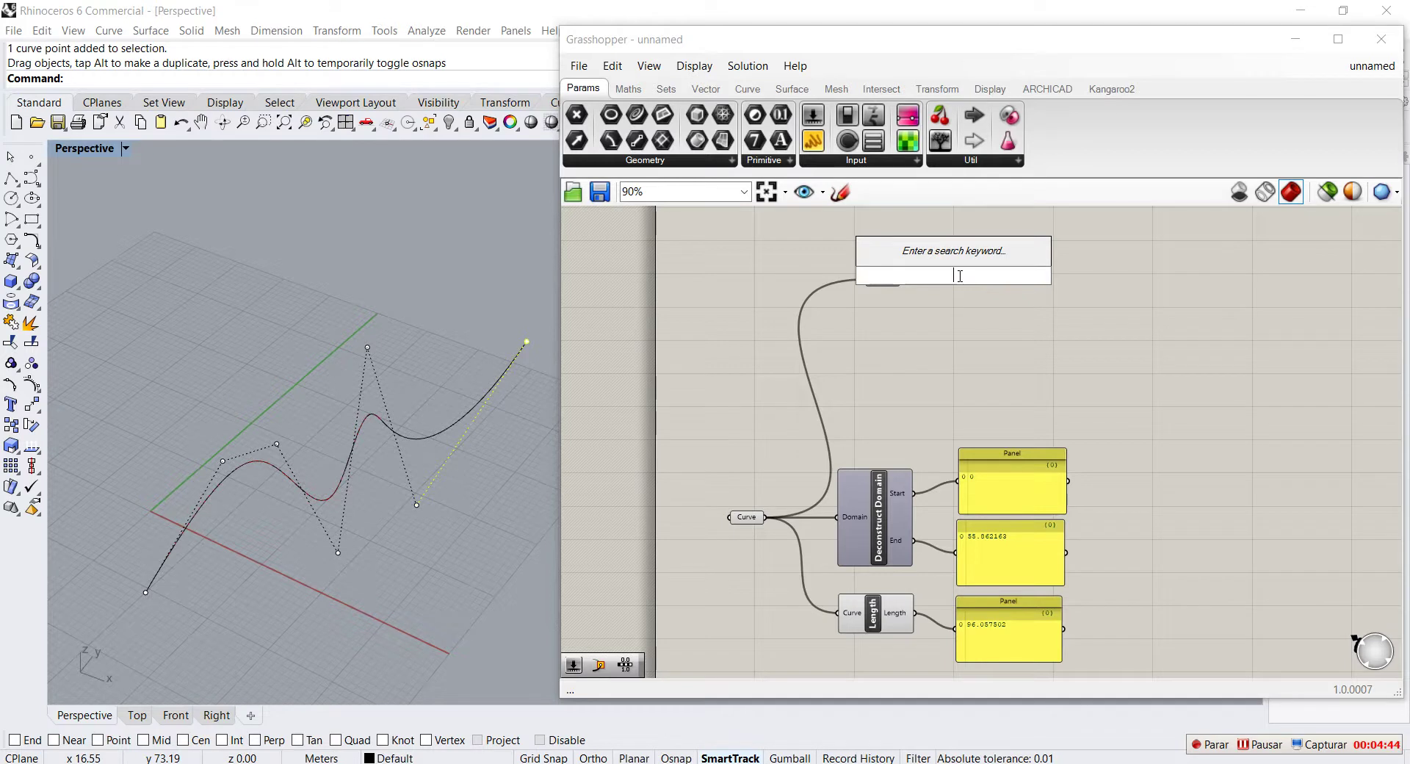
type("range")
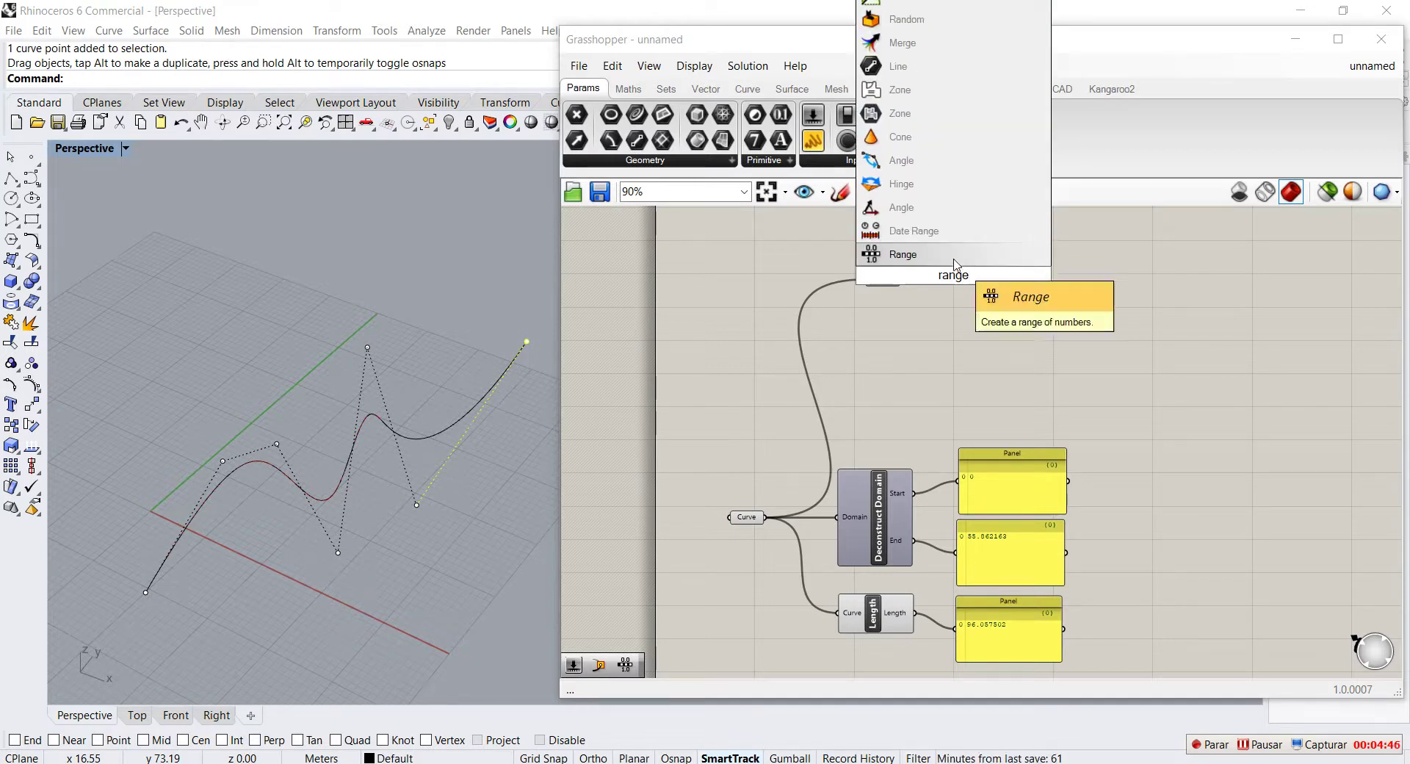
left_click(954, 254)
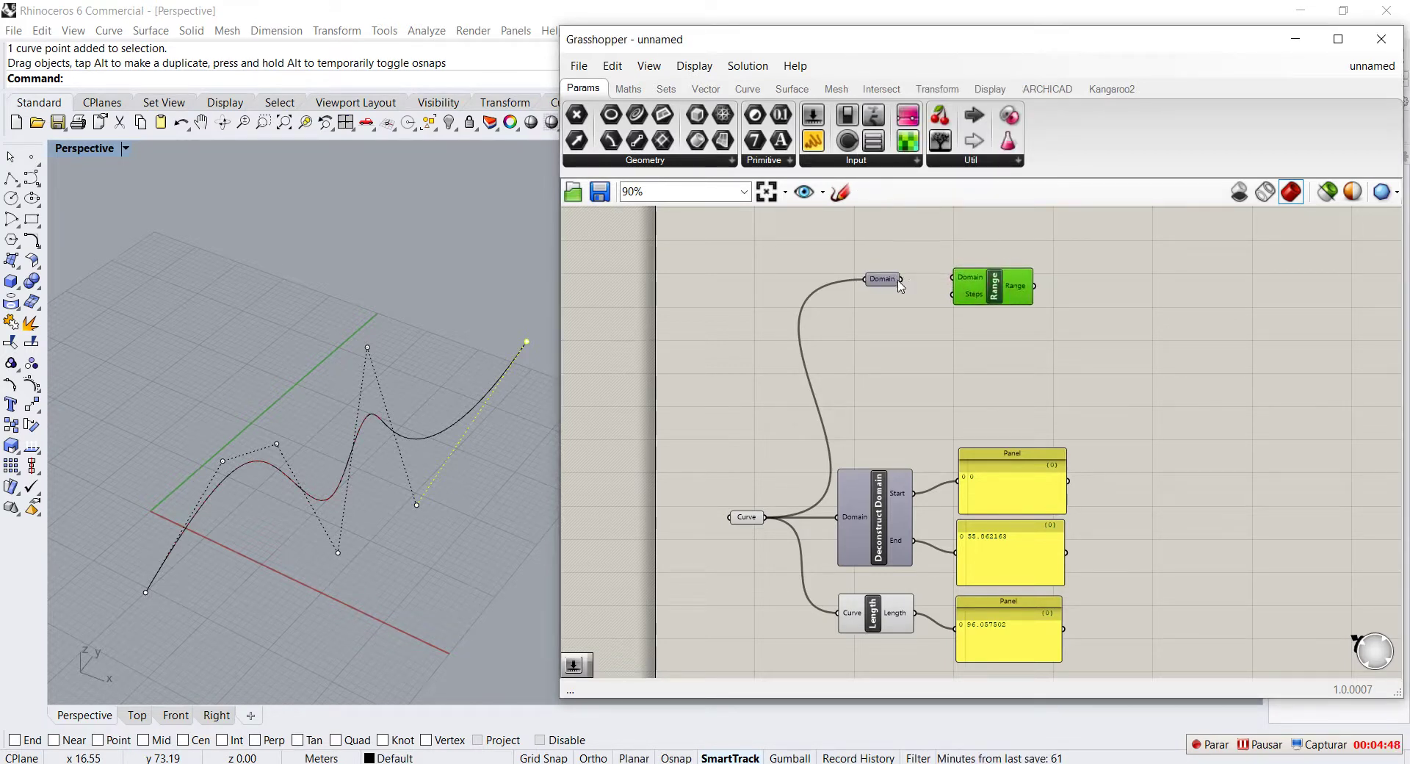
left_click_drag(901, 279, 969, 289)
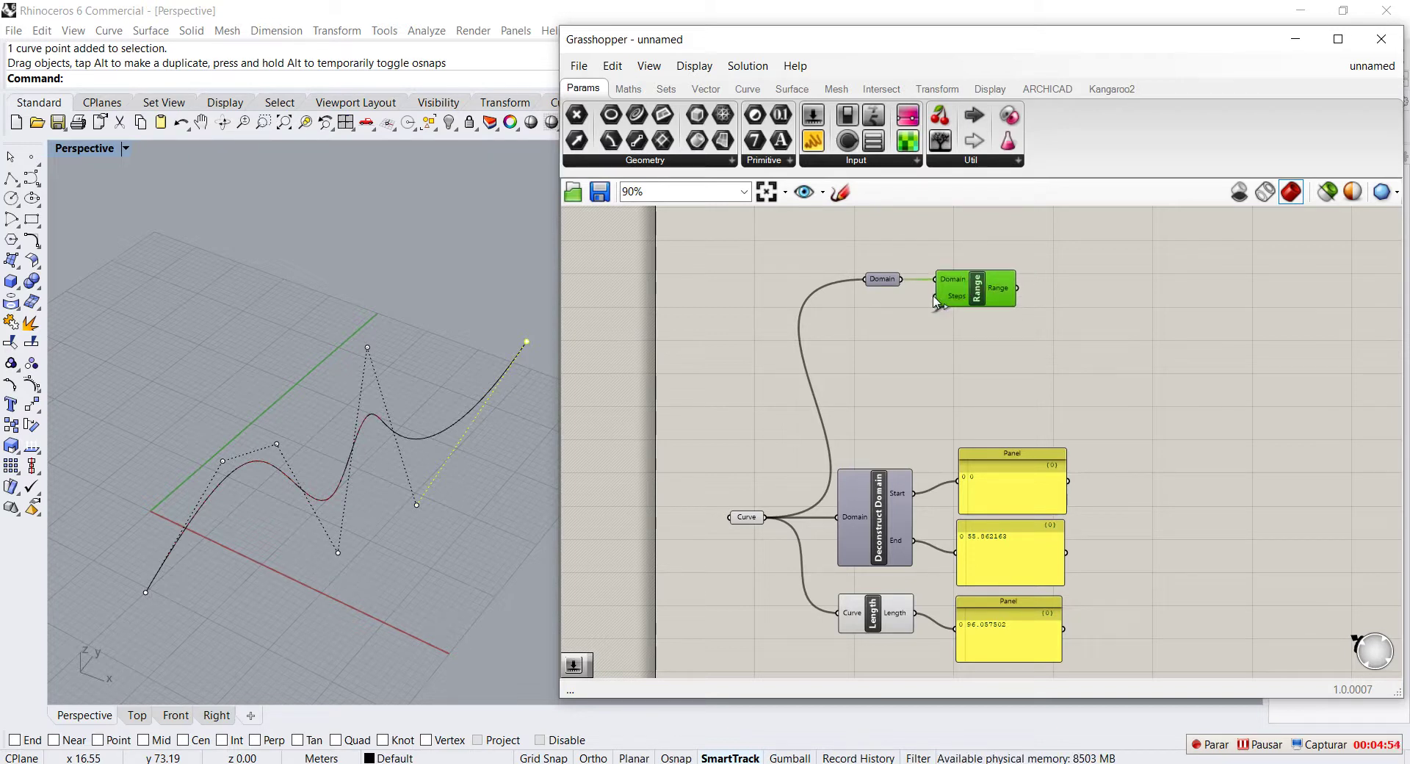
Step: Add an integer number slider with a maximum of 10, set it to 6 and connect it to the Range's Steps input
left_click_drag(813, 140, 873, 316)
right_click(840, 317)
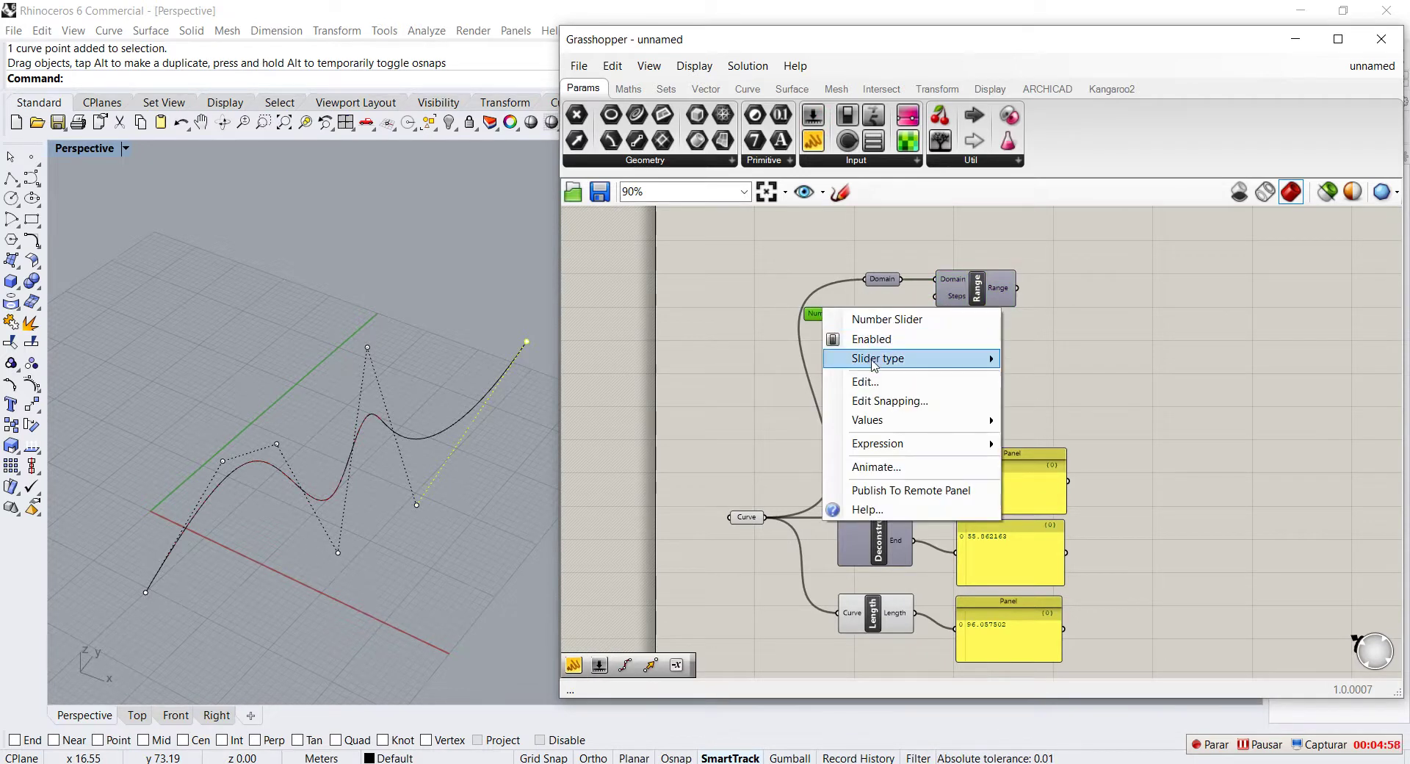
left_click(896, 376)
double_click(934, 425)
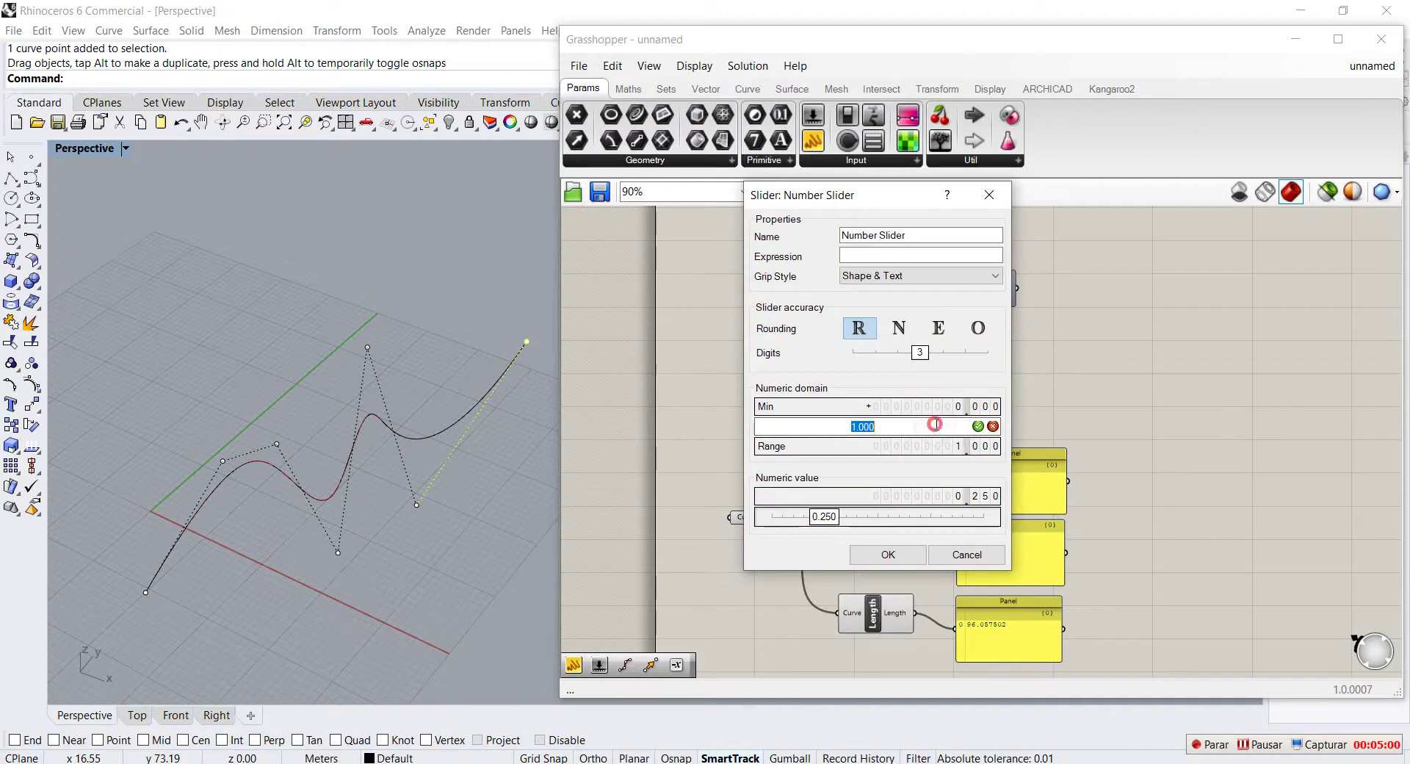
left_click(899, 328)
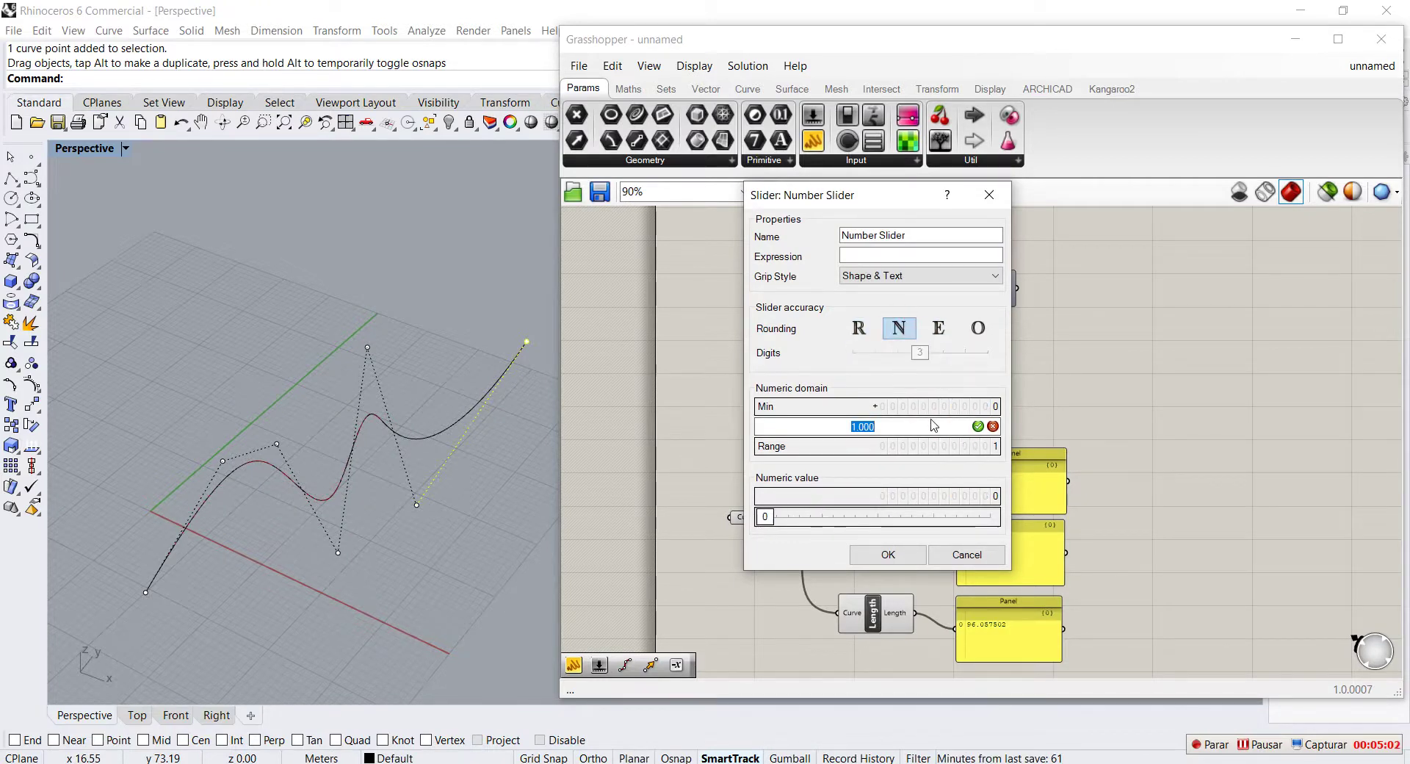
type("10")
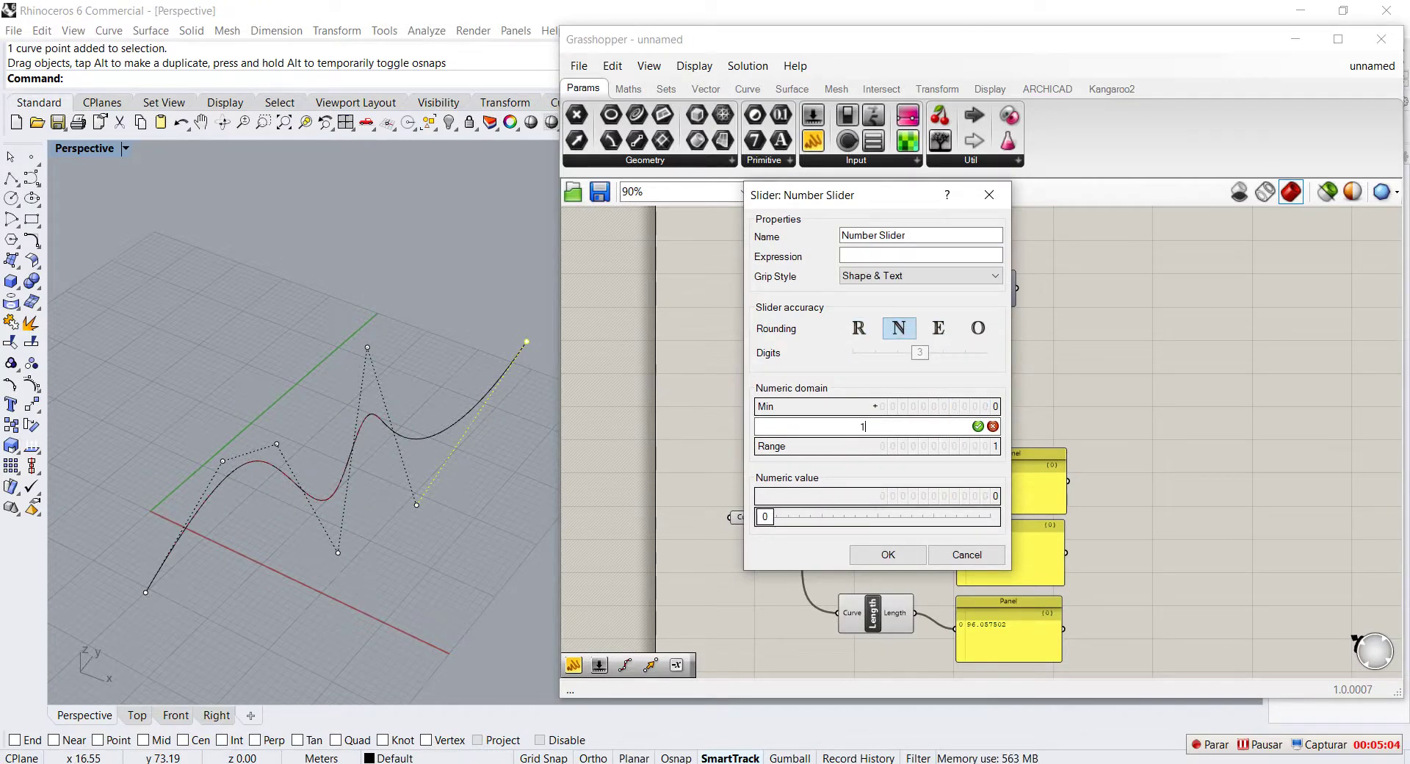
left_click(904, 552)
left_click_drag(830, 317, 933, 298)
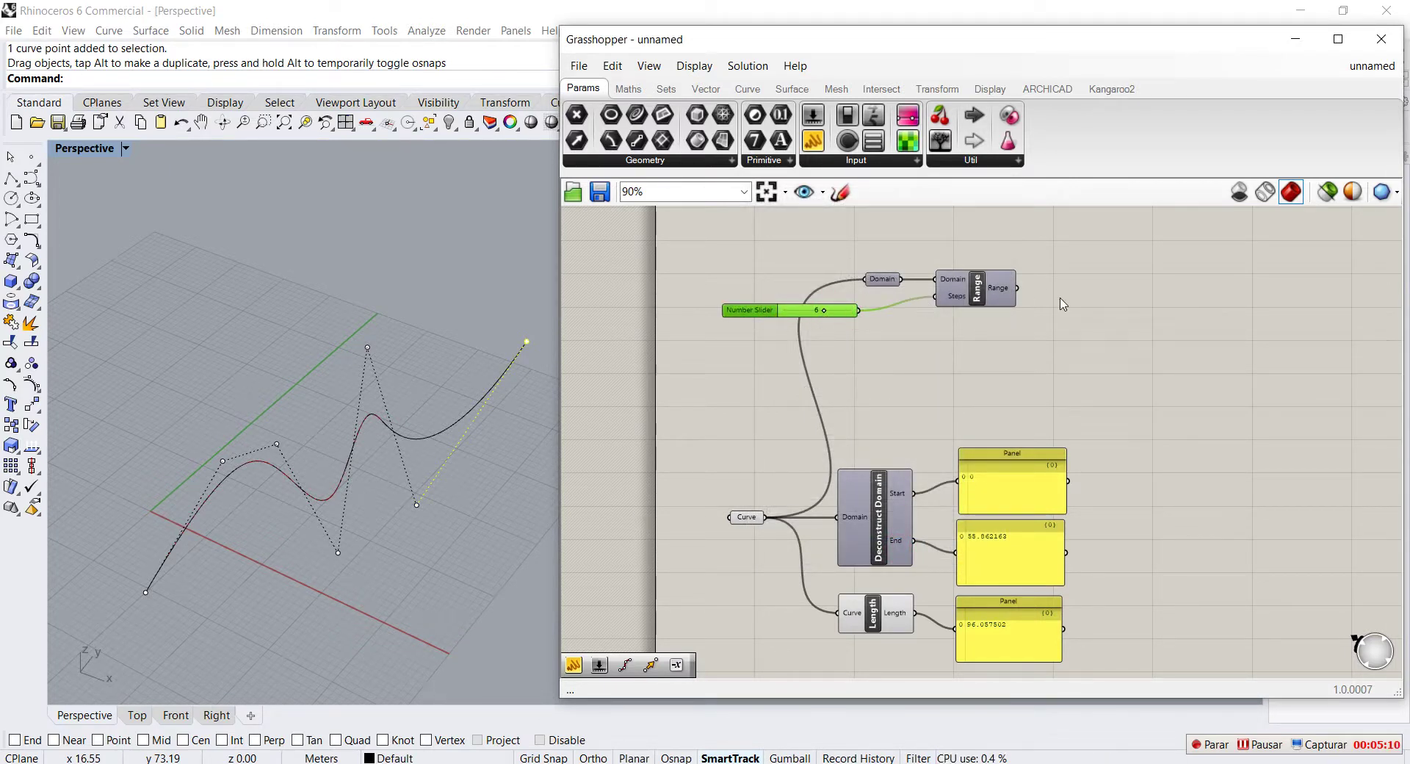
Step: Add a Perp Frame component and connect the curve to its Curve input and the range to its Parameter input
left_click(1120, 275)
left_click(797, 90)
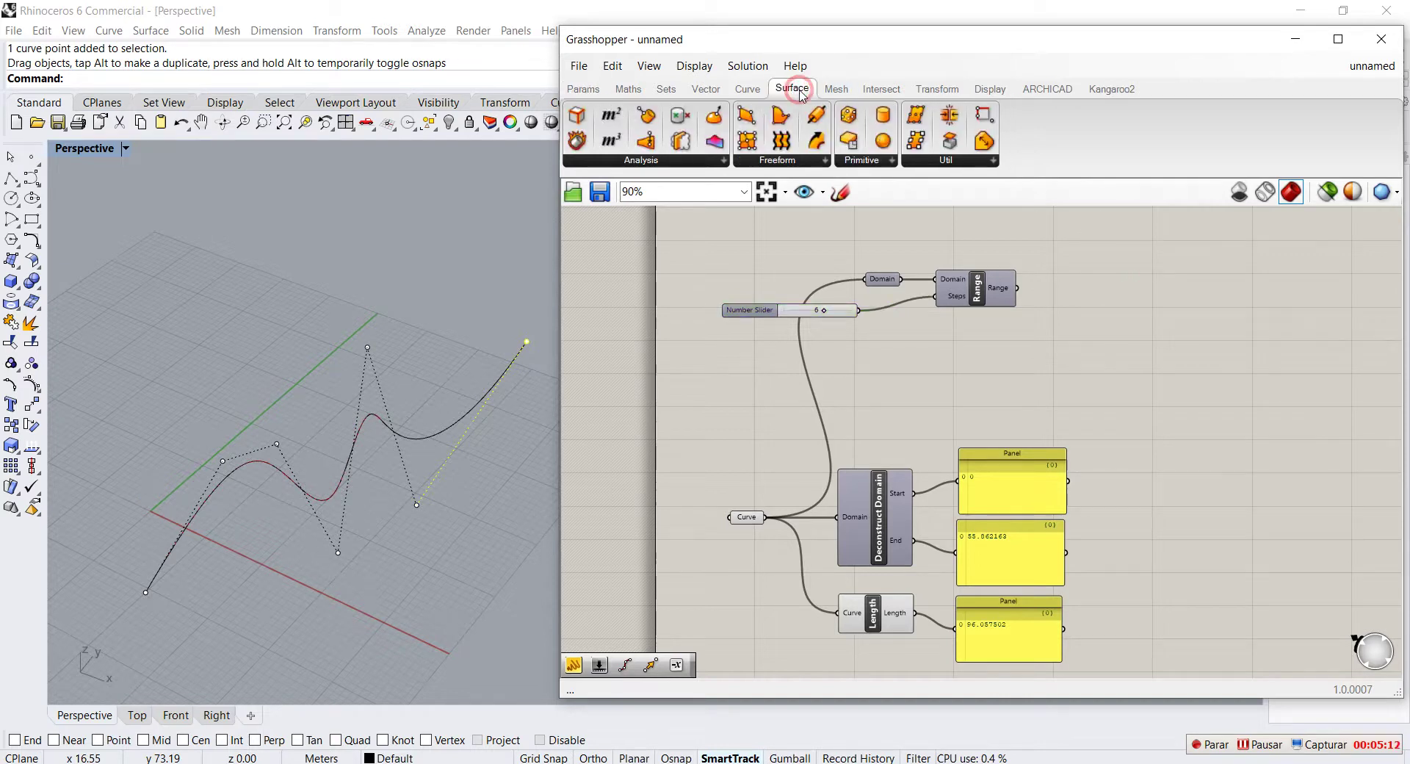
left_click(748, 89)
left_click(697, 160)
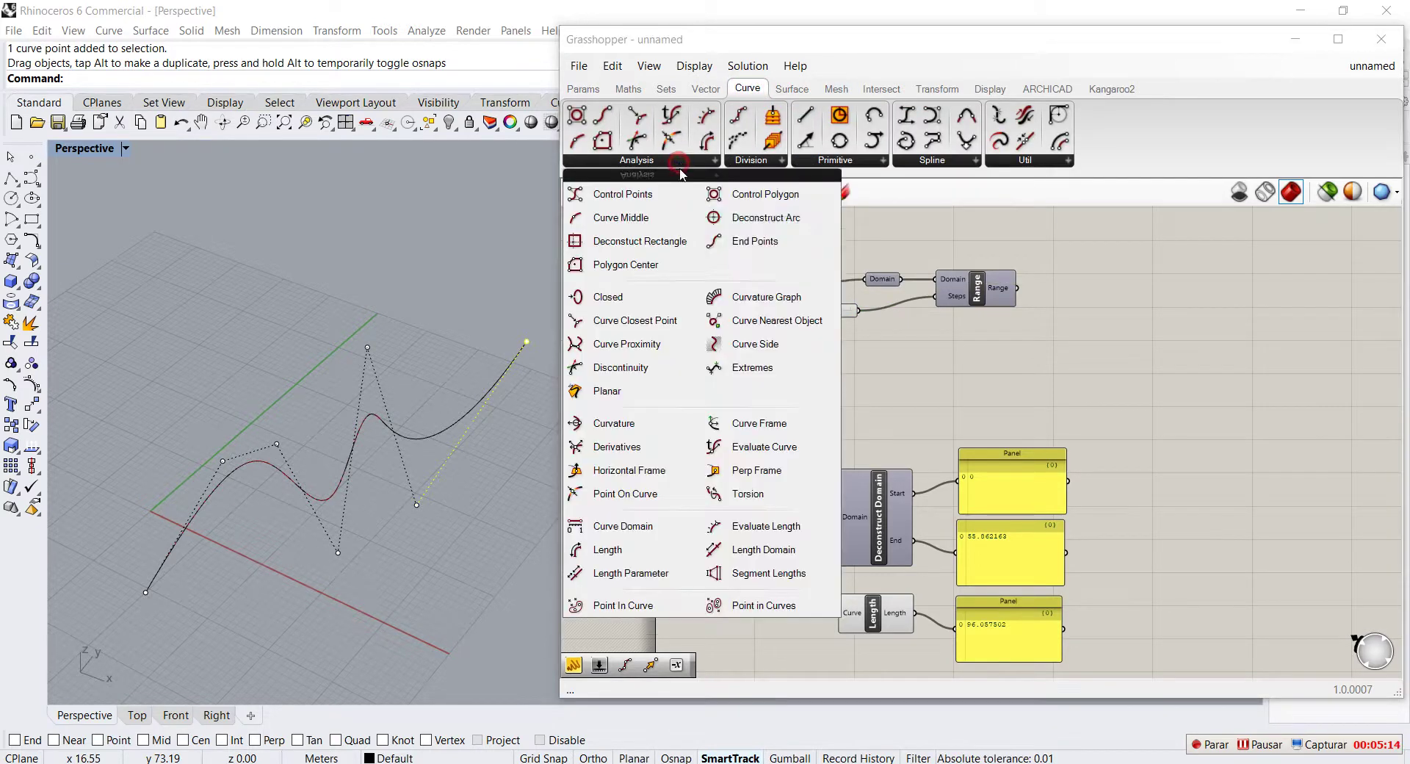
left_click(756, 469)
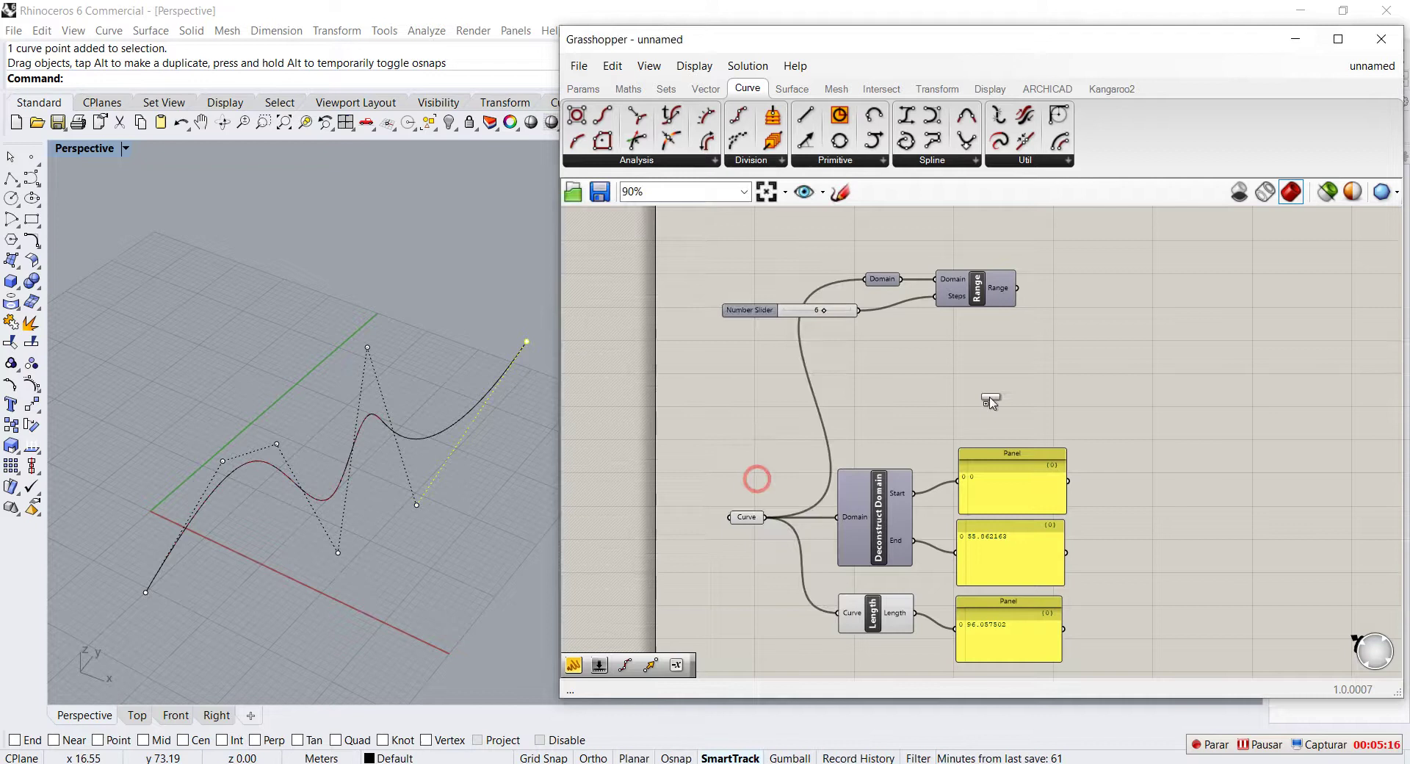
left_click(1148, 314)
left_click_drag(1124, 311, 859, 473)
left_click_drag(1068, 312, 1018, 288)
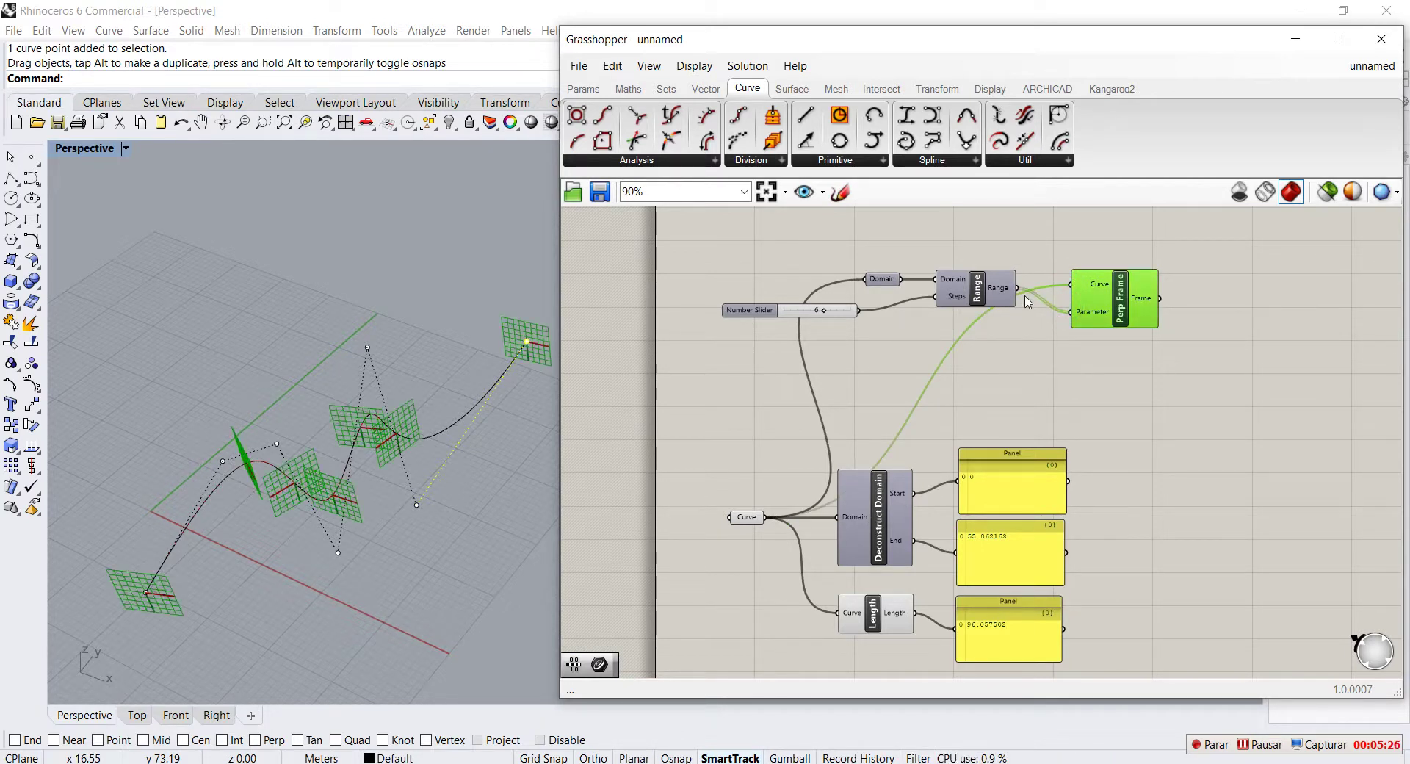
Step: Inspect the perpendicular frames along the curve and reposition the curve's start control point
right_click_drag(497, 464, 431, 419)
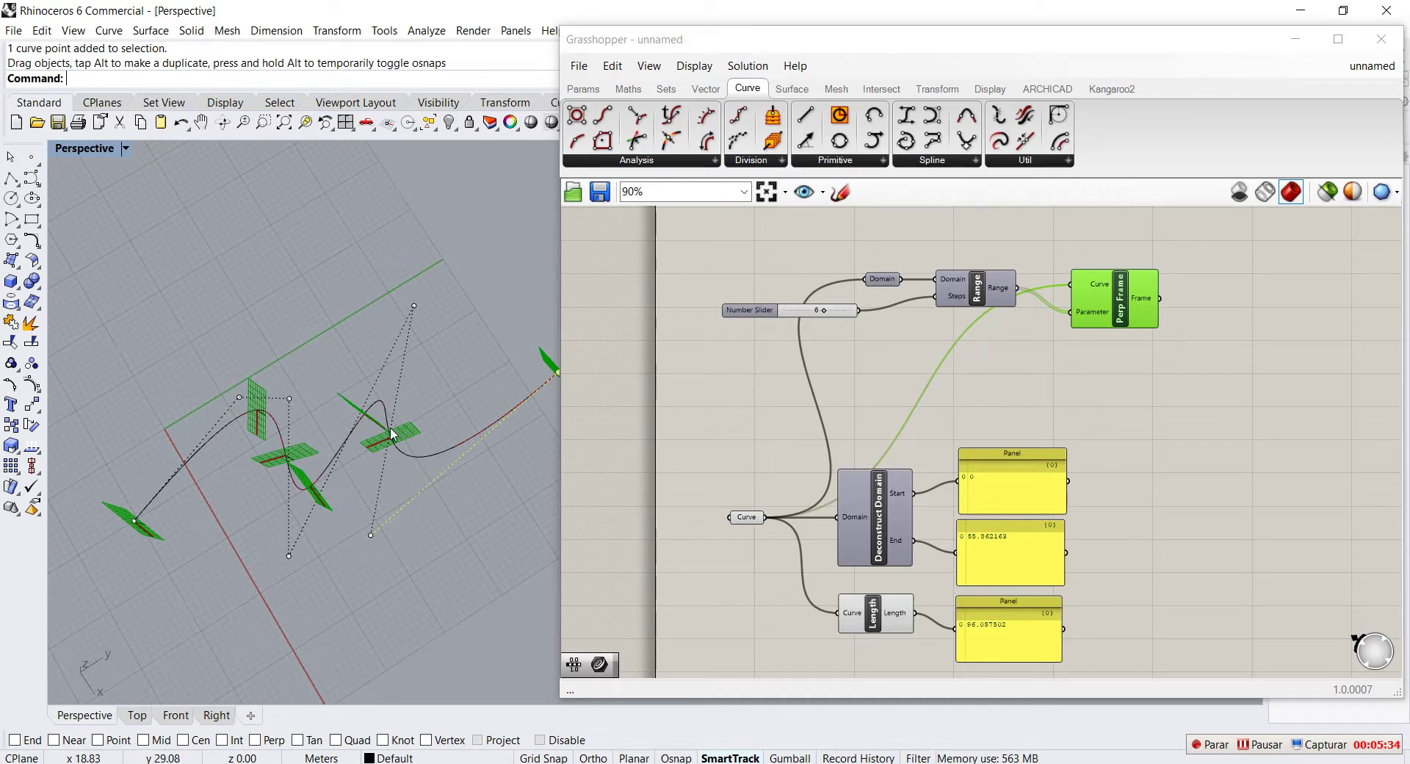
right_click_drag(429, 410, 376, 377)
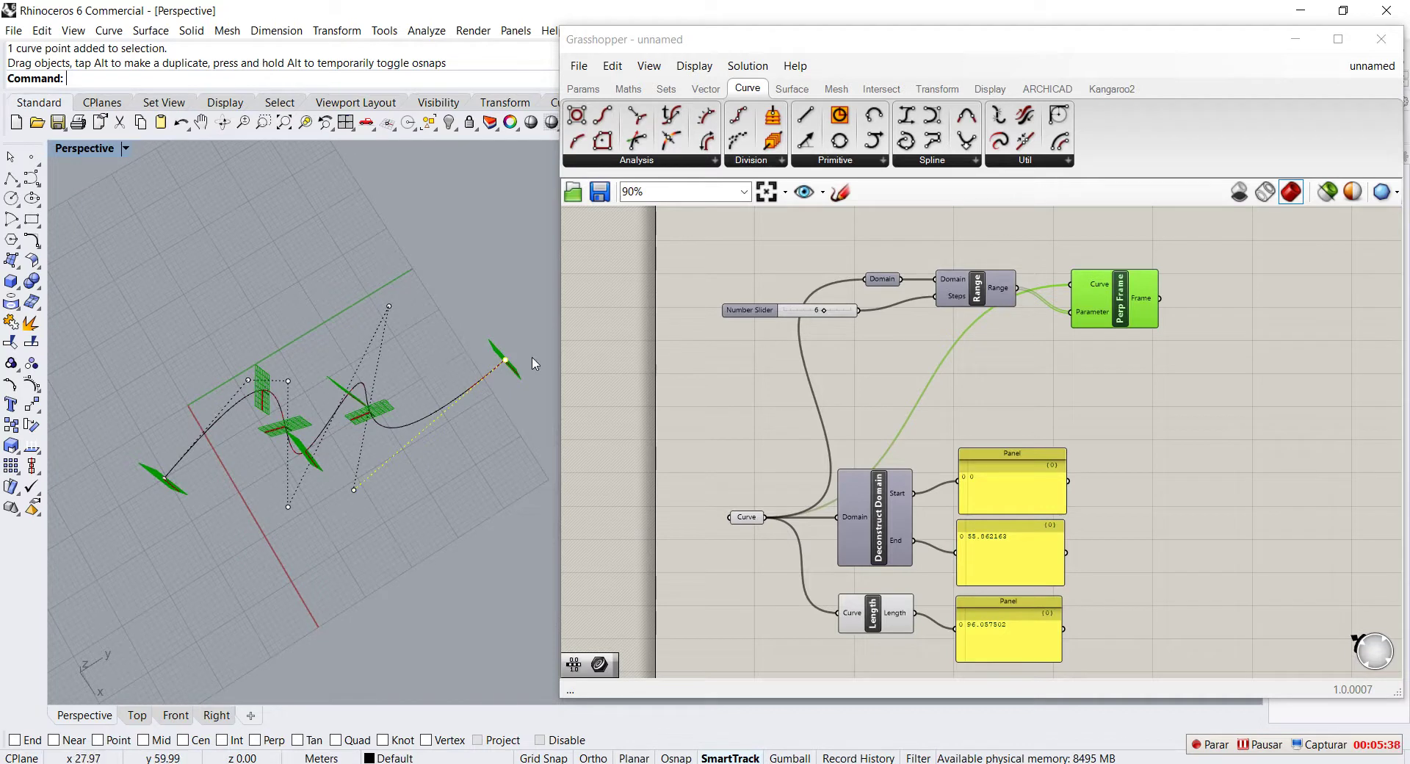
right_click_drag(375, 498, 363, 422)
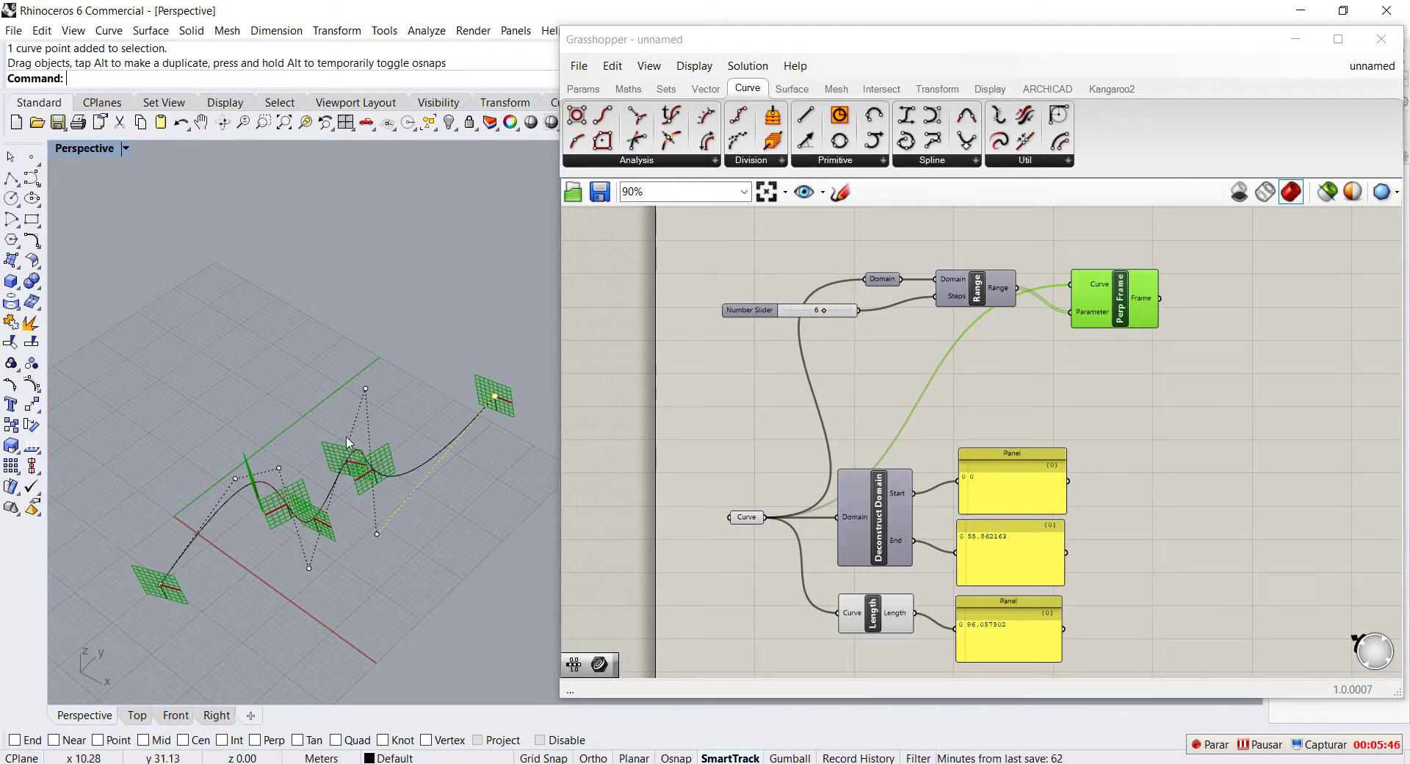
left_click_drag(161, 588, 125, 580)
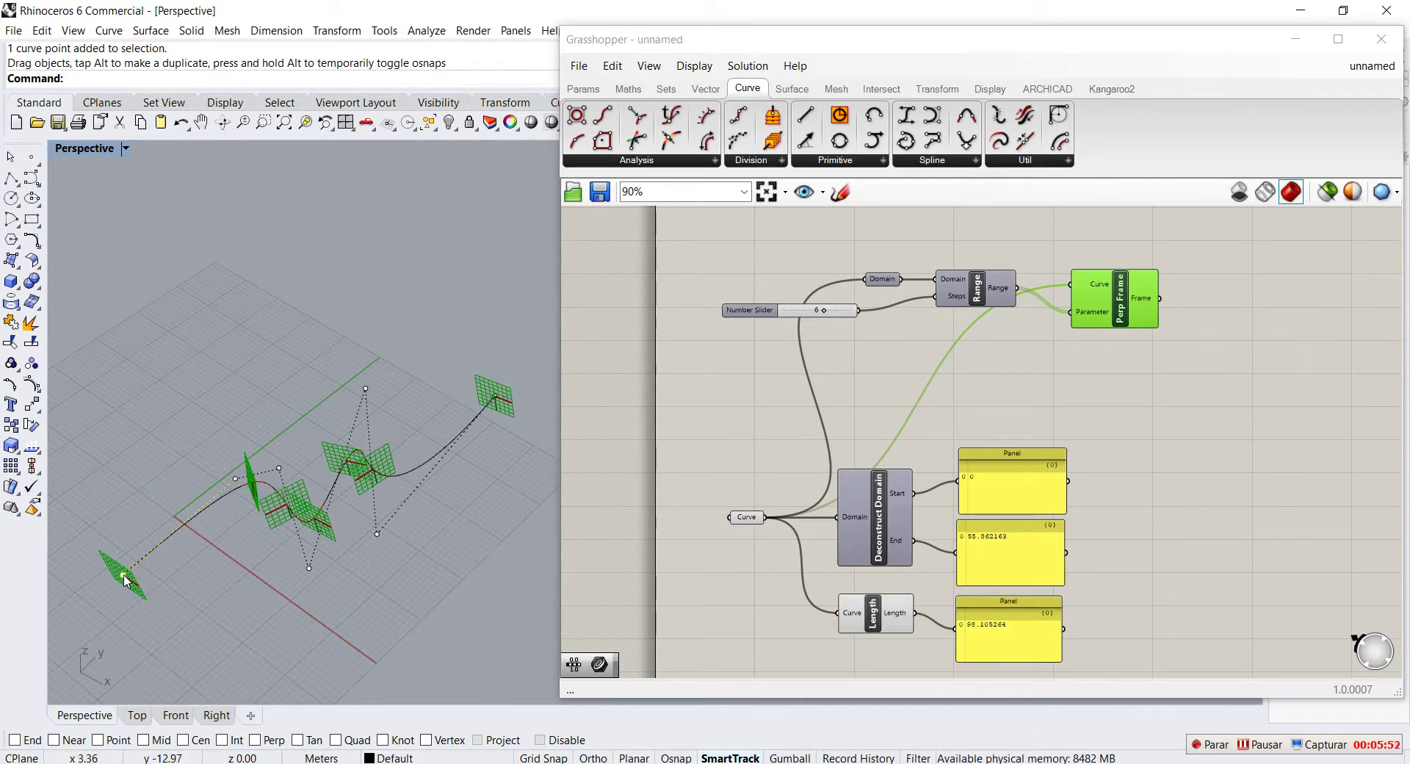
left_click_drag(125, 578, 153, 510)
Step: Move the curve's third control point to test how the perpendicular frames follow the curve
scroll(275, 487, "up", 3)
scroll(266, 464, "down", 3)
middle_click(287, 544)
right_click_drag(358, 566, 332, 618)
scroll(331, 618, "up", 4)
left_click(395, 537)
left_click(441, 668)
left_click(419, 523)
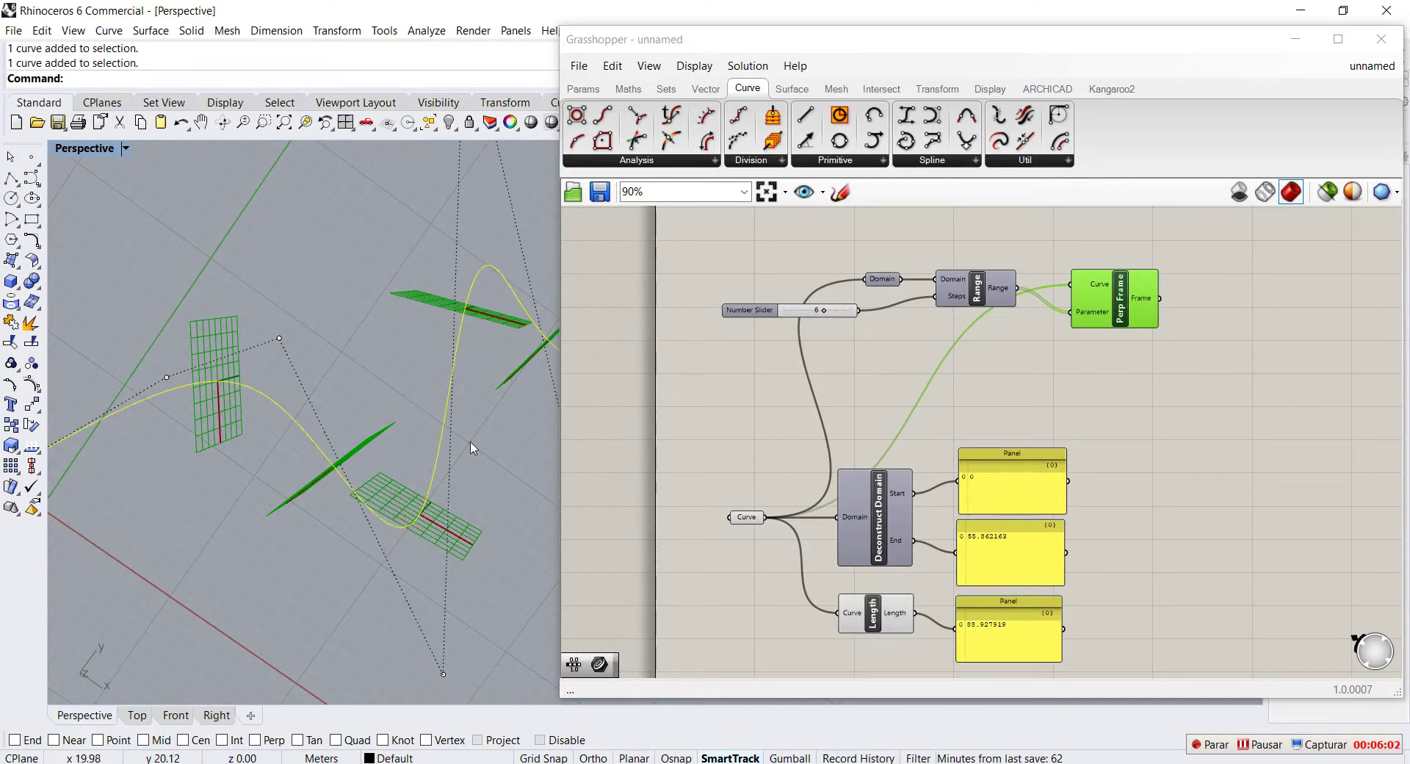
left_click_drag(282, 340, 342, 386)
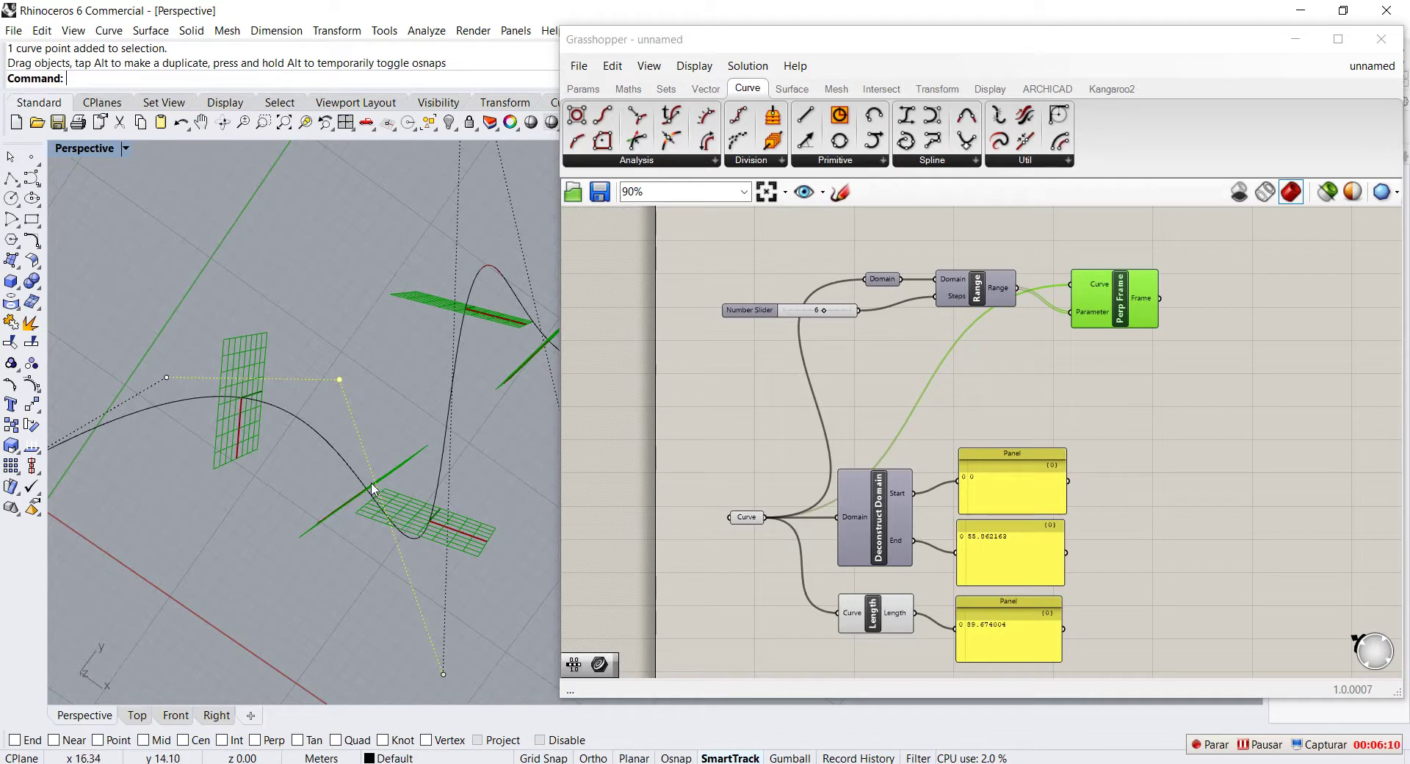
scroll(353, 448, "down", 5)
scroll(304, 420, "up", 5)
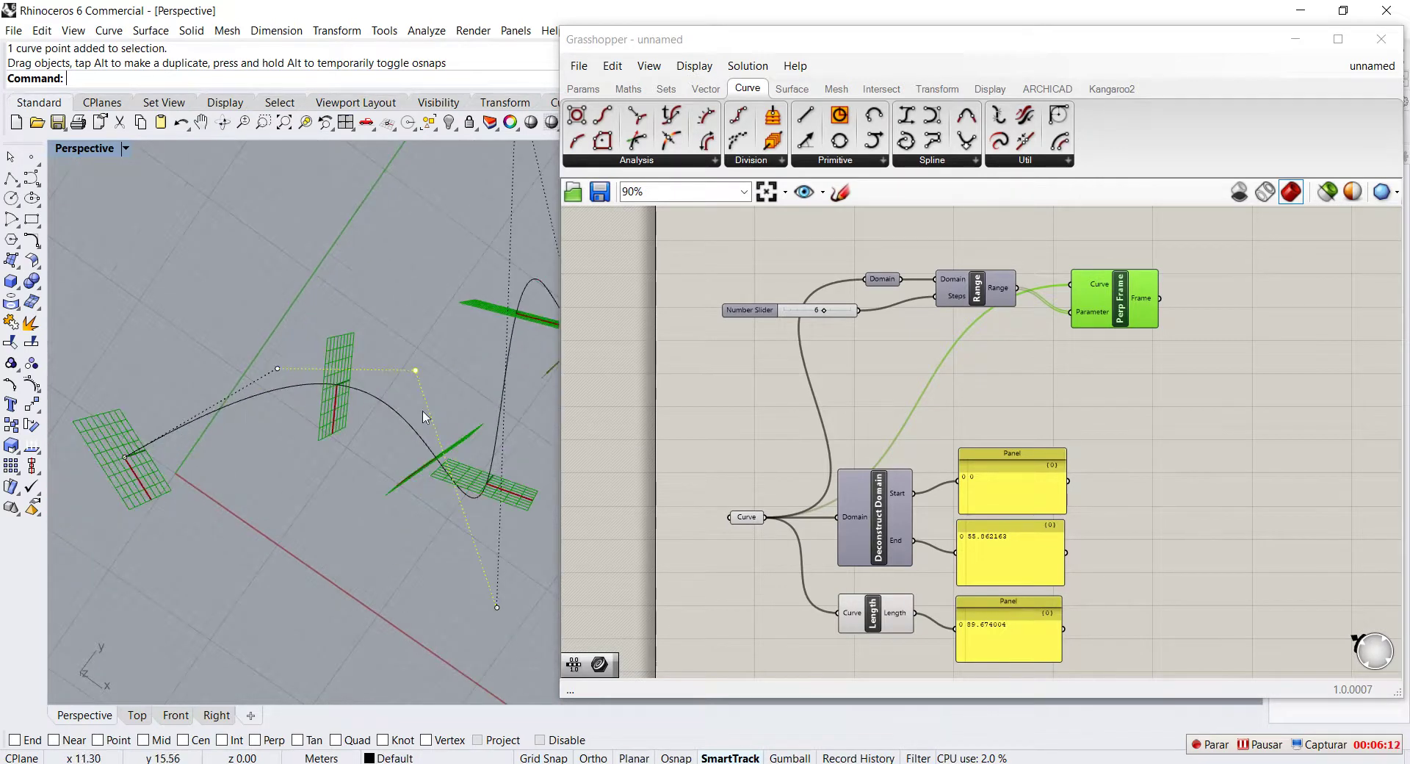
scroll(320, 388, "down", 3)
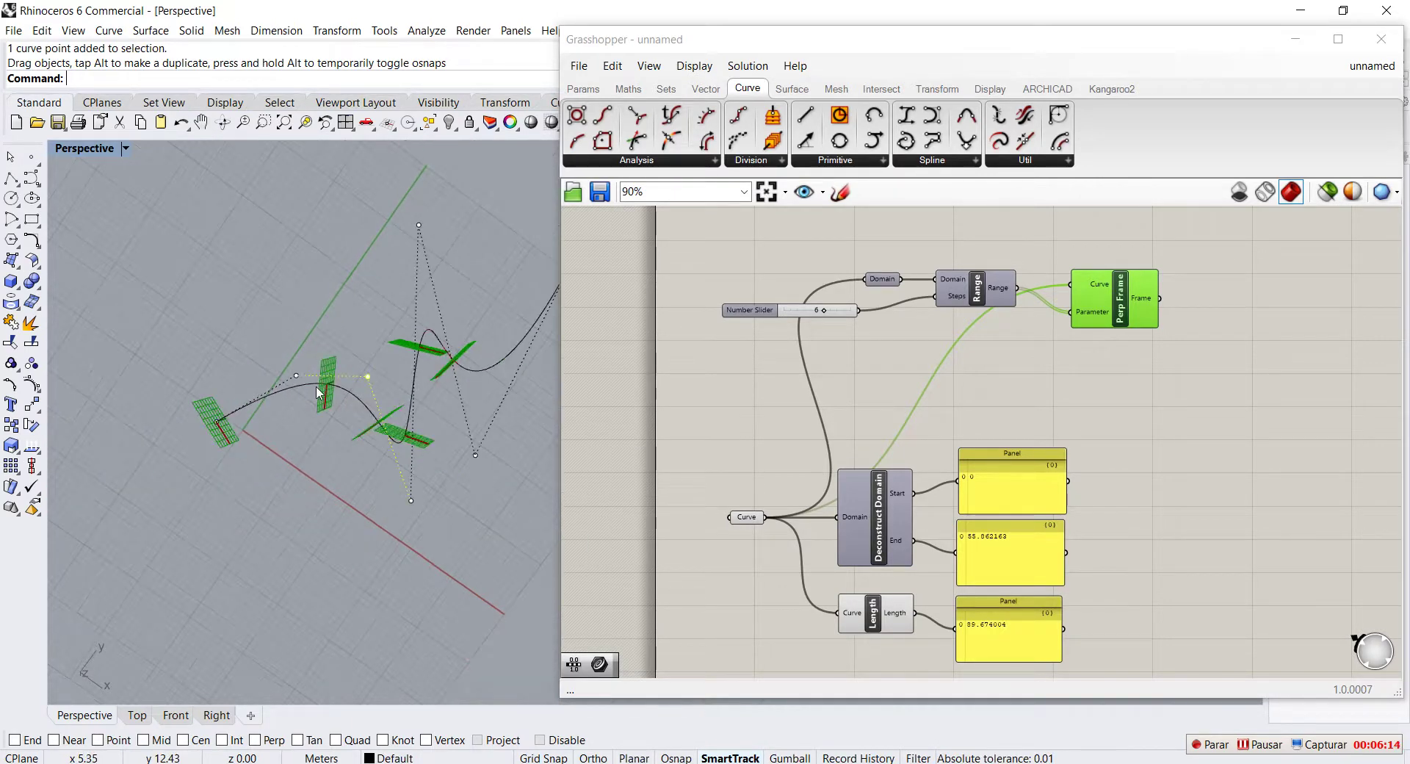
scroll(275, 399, "up", 3)
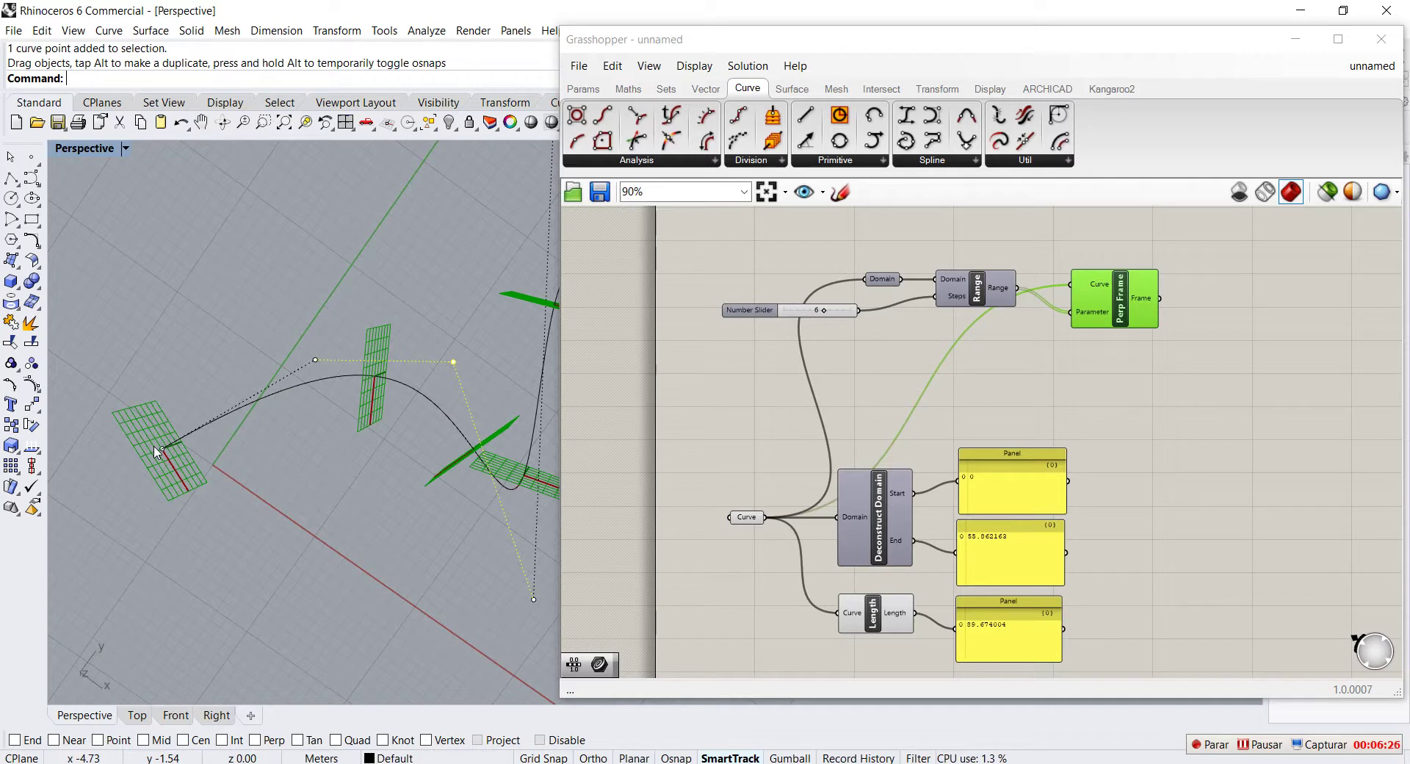
Step: Move the curve's second-to-last control point outward to test how the perpendicular frames redistribute
right_click_drag(171, 439, 395, 465)
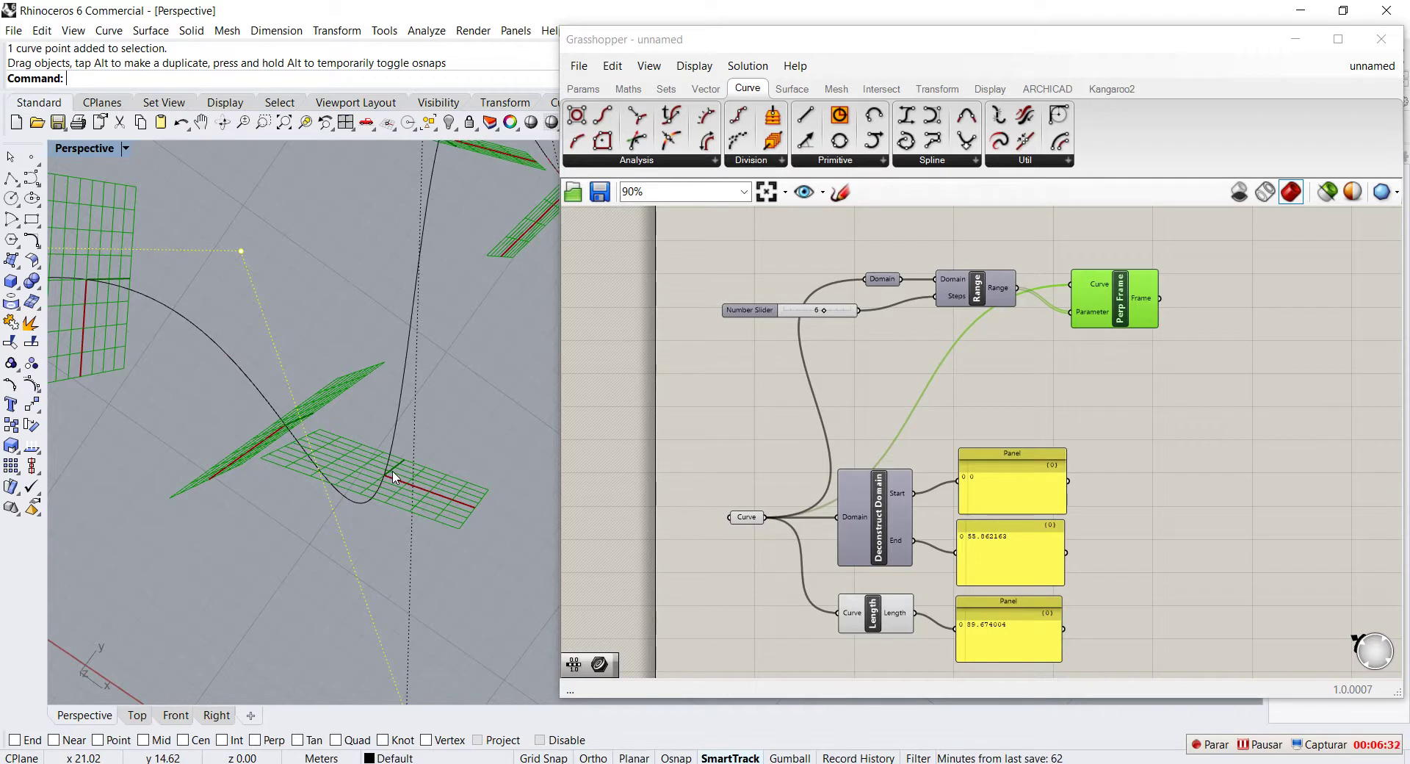
scroll(395, 470, "down", 10)
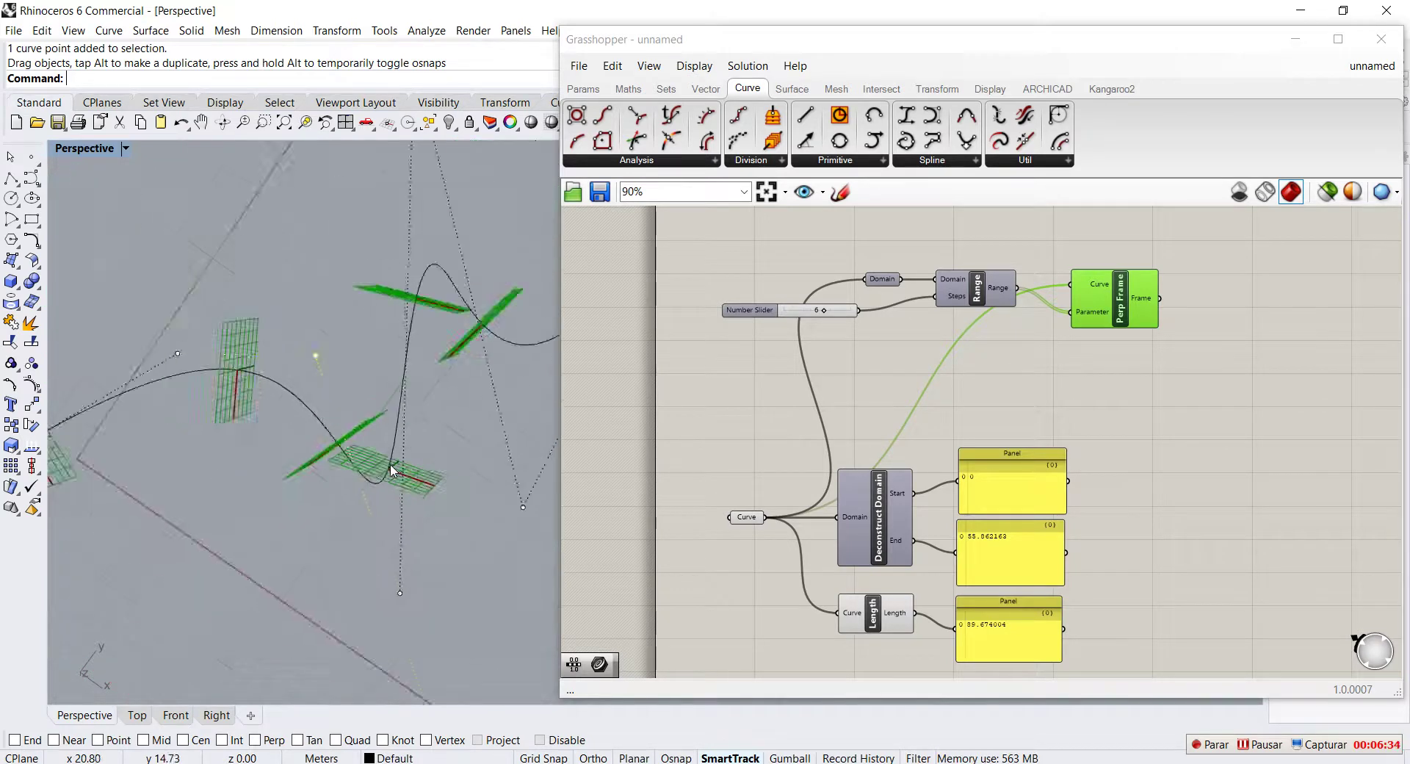
scroll(391, 481, "up", 4)
right_click_drag(392, 482, 404, 363)
scroll(406, 364, "up", 3)
scroll(406, 362, "down", 4)
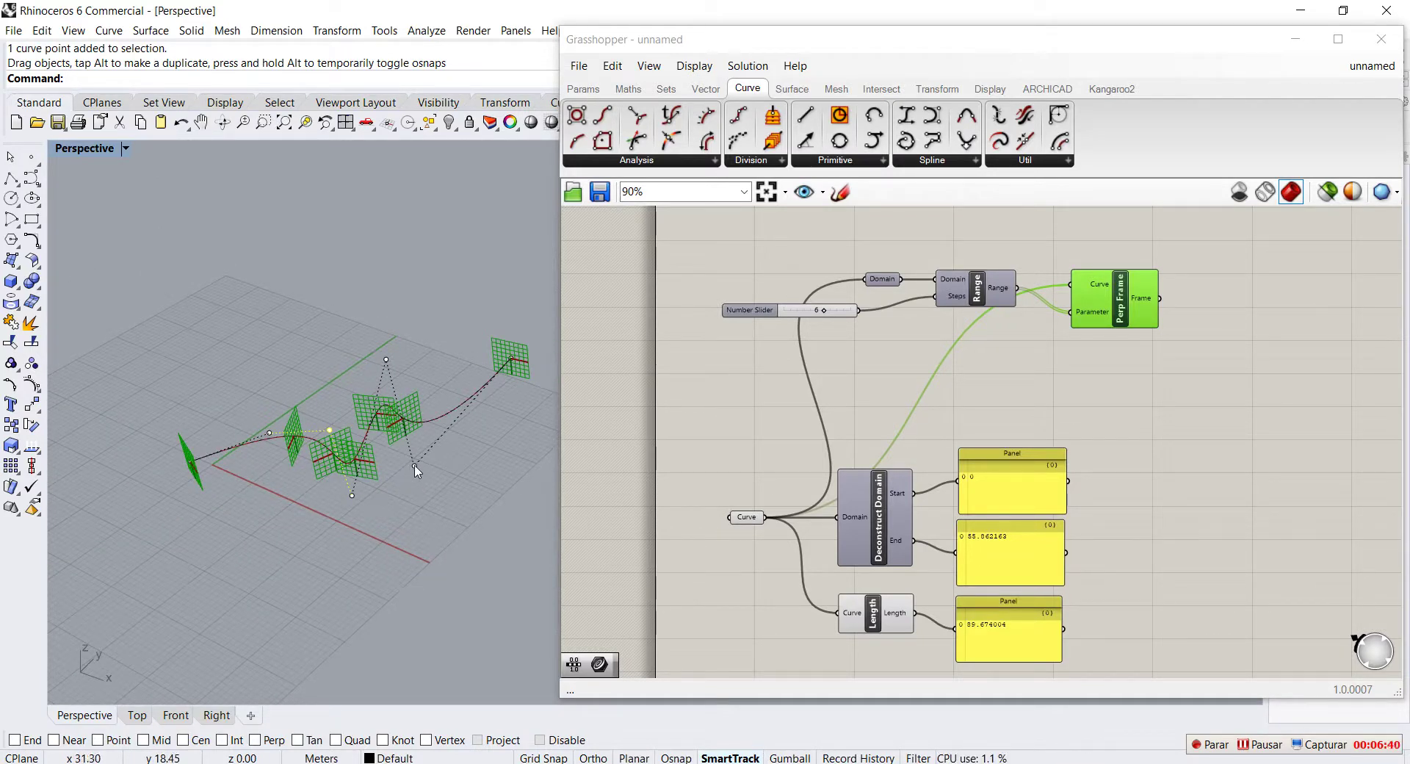
left_click_drag(416, 465, 485, 462)
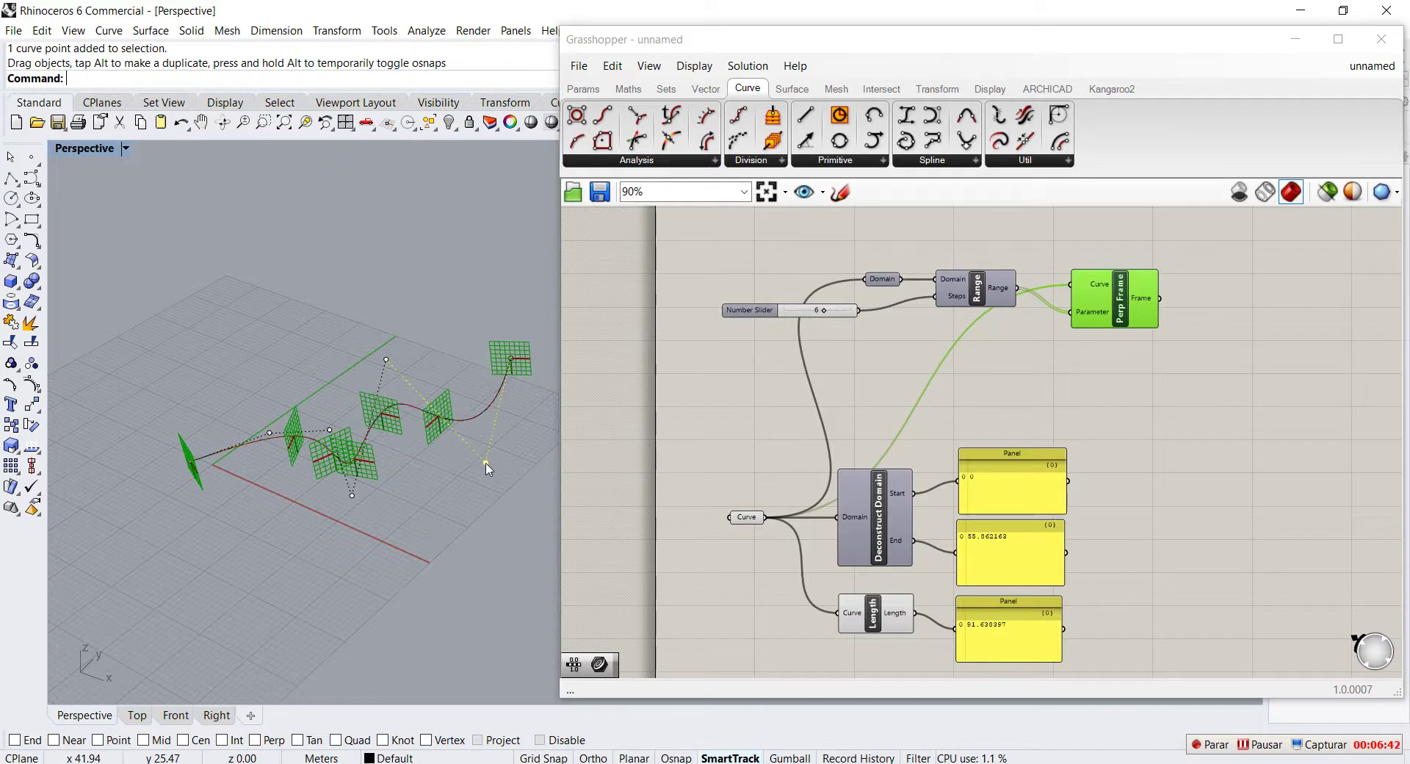
Step: Move the curve's fourth control point slightly away from the curve and deselect the Perp Frame component
left_click(348, 465)
key("Escape")
left_click(353, 465)
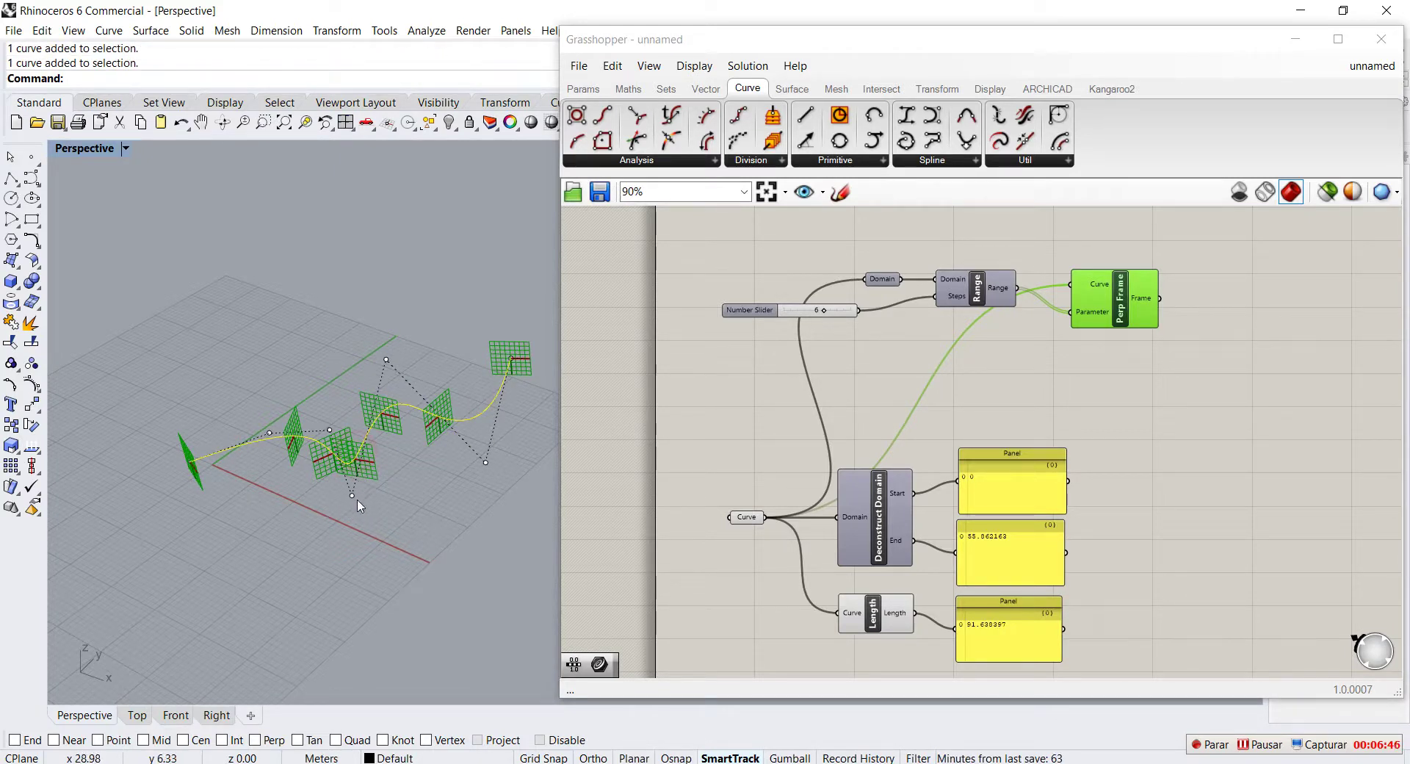
left_click_drag(352, 495, 356, 514)
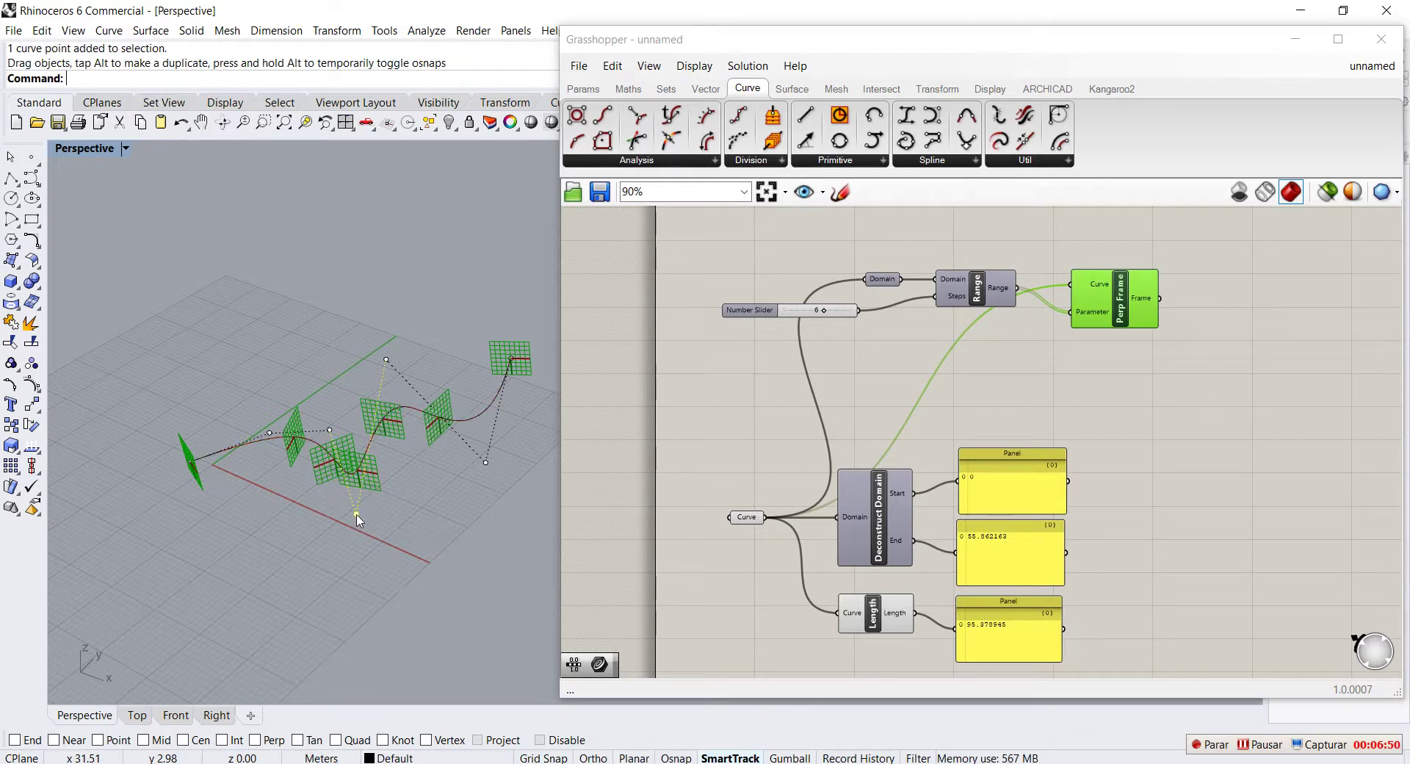
left_click(950, 397)
right_click_drag(456, 450, 423, 514)
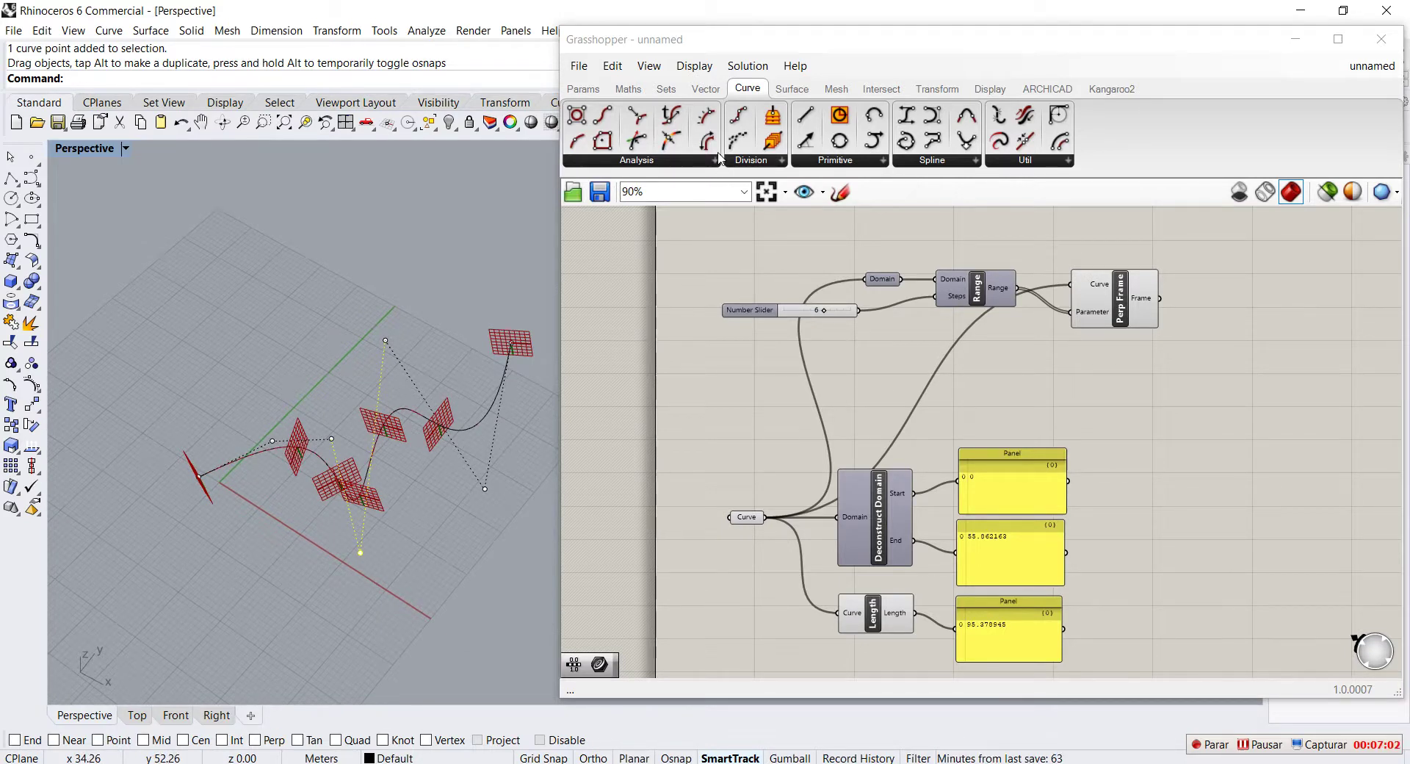
Step: Add a second Length component below the Range setup and connect the curve to its Curve input
left_click(665, 161)
left_click_drag(607, 549, 938, 393)
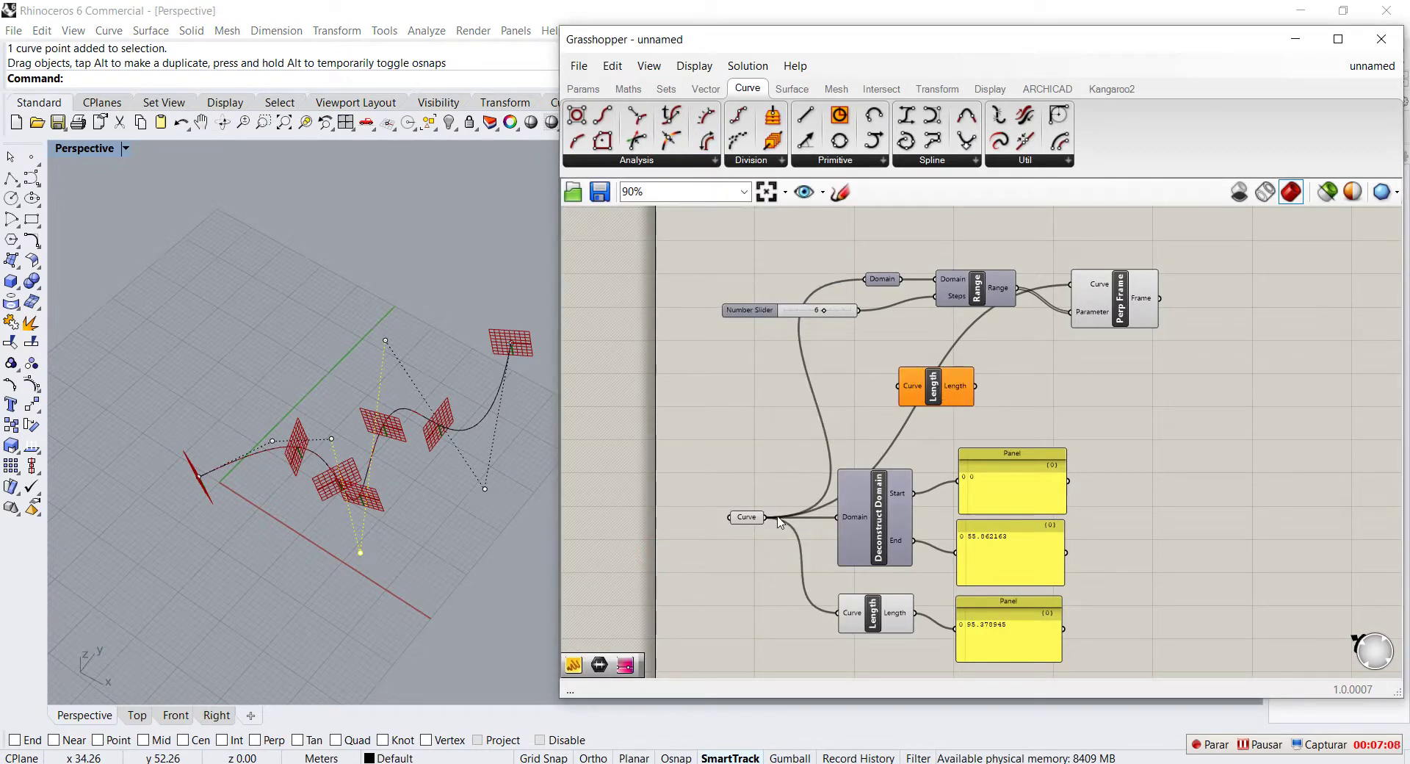
left_click_drag(765, 517, 903, 352)
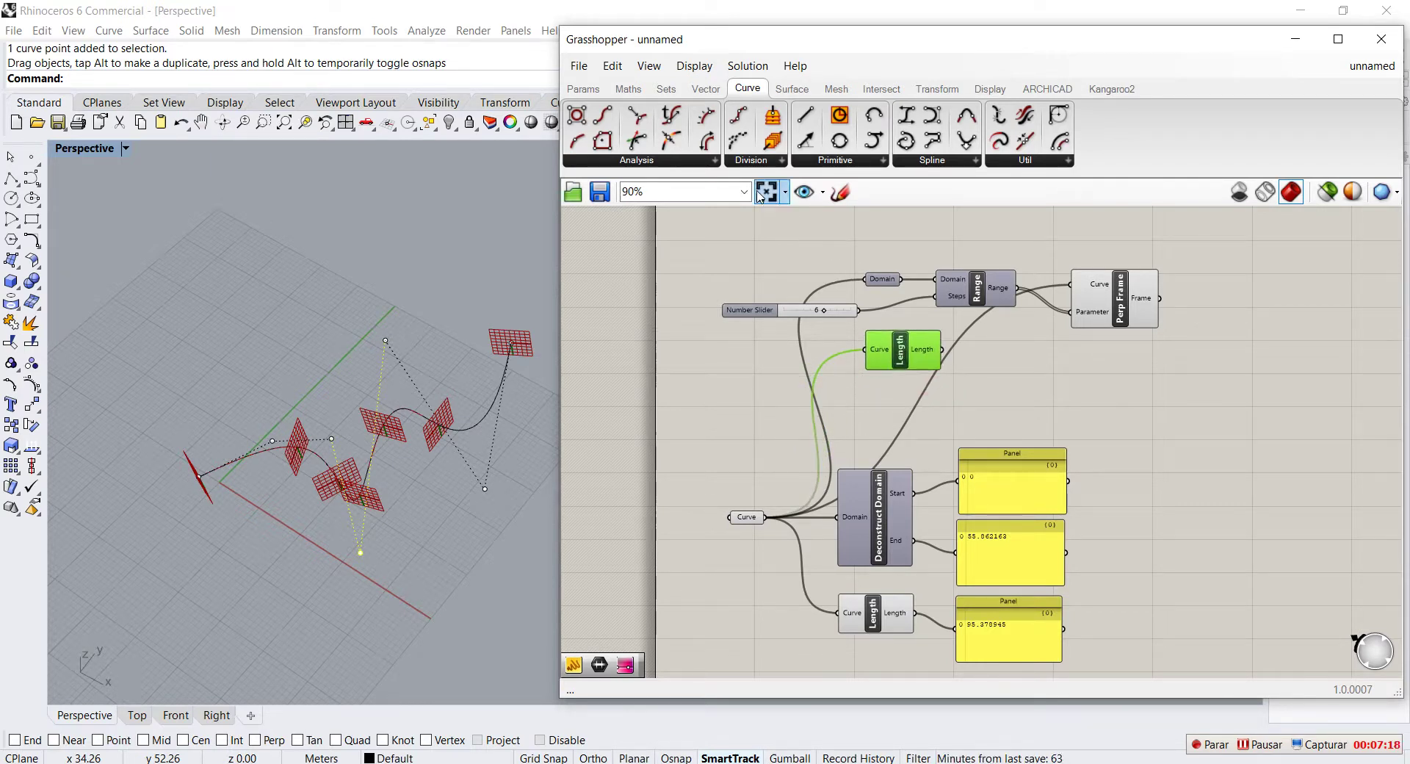
Step: Add a Divide Curve component, connect the curve to its Curve input and the number slider to Count, and inspect the division points
left_click_drag(739, 114, 764, 517)
left_click_drag(991, 383, 1008, 360)
left_click_drag(918, 355, 893, 360)
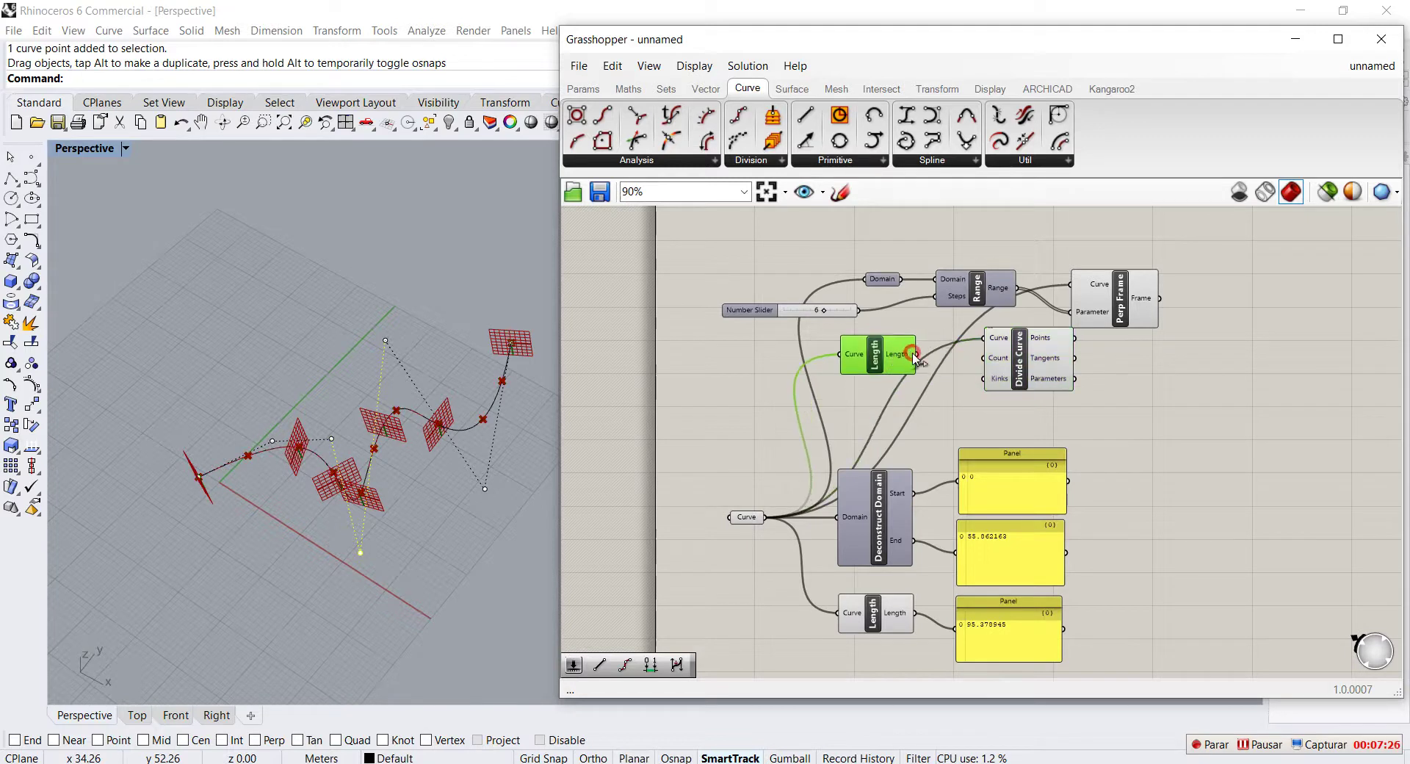
left_click_drag(1021, 363, 764, 517)
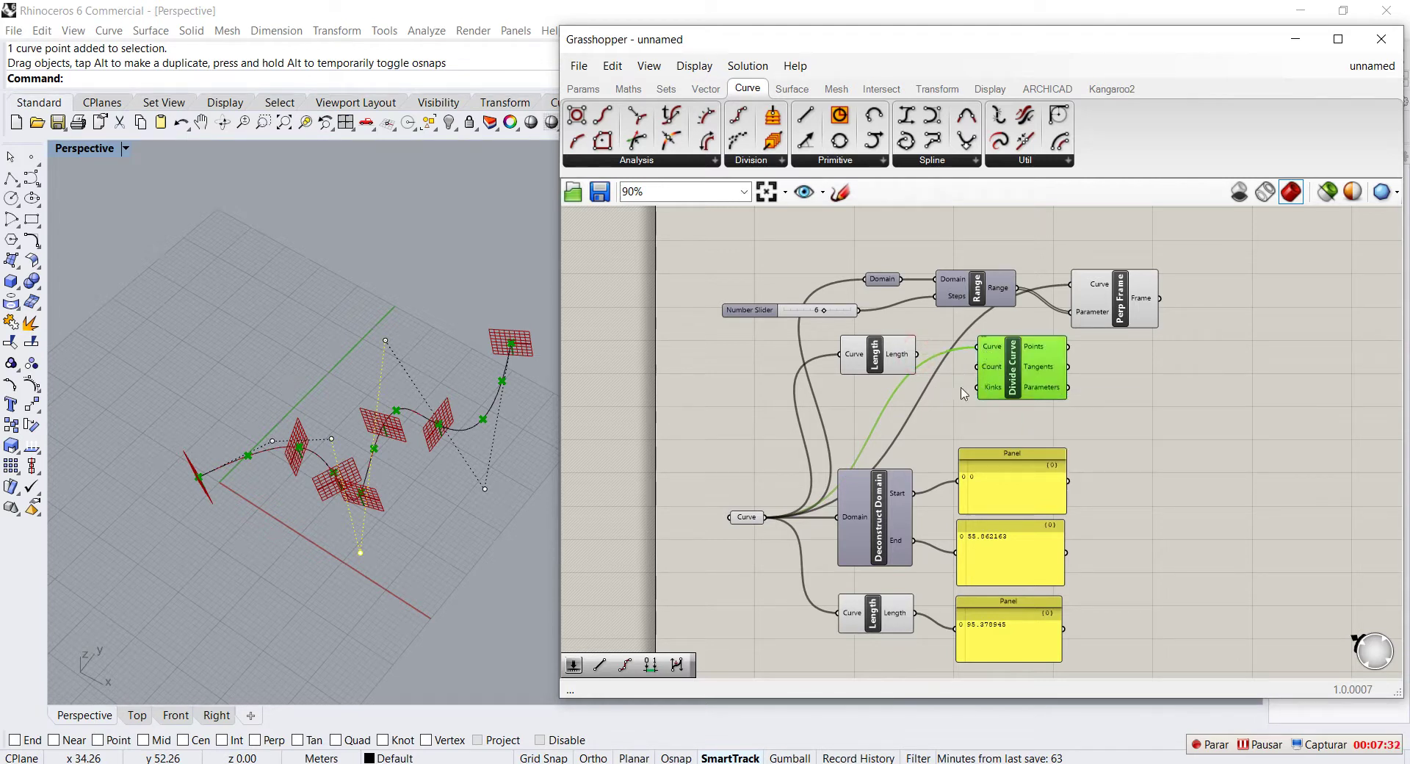
left_click_drag(855, 310, 976, 367)
scroll(395, 420, "up", 5)
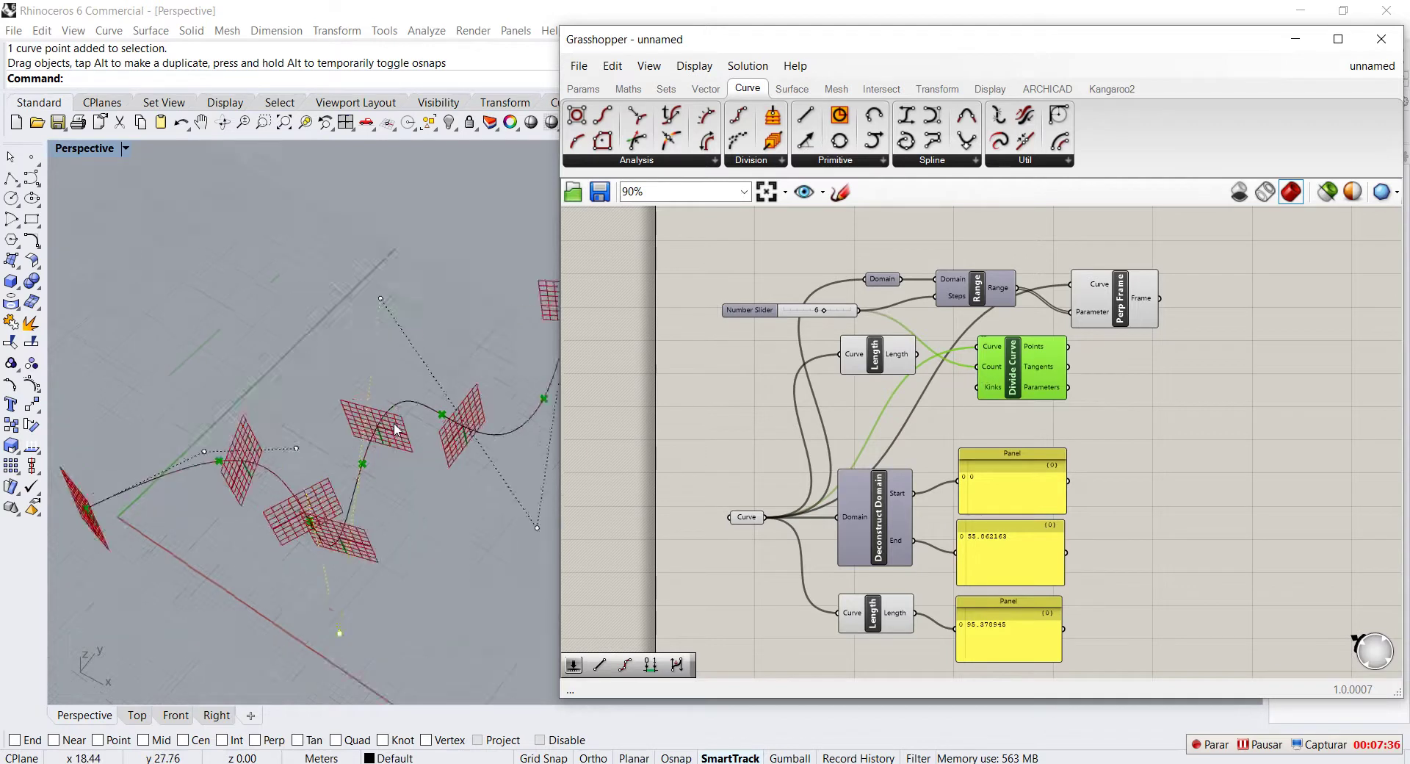
left_click(357, 478)
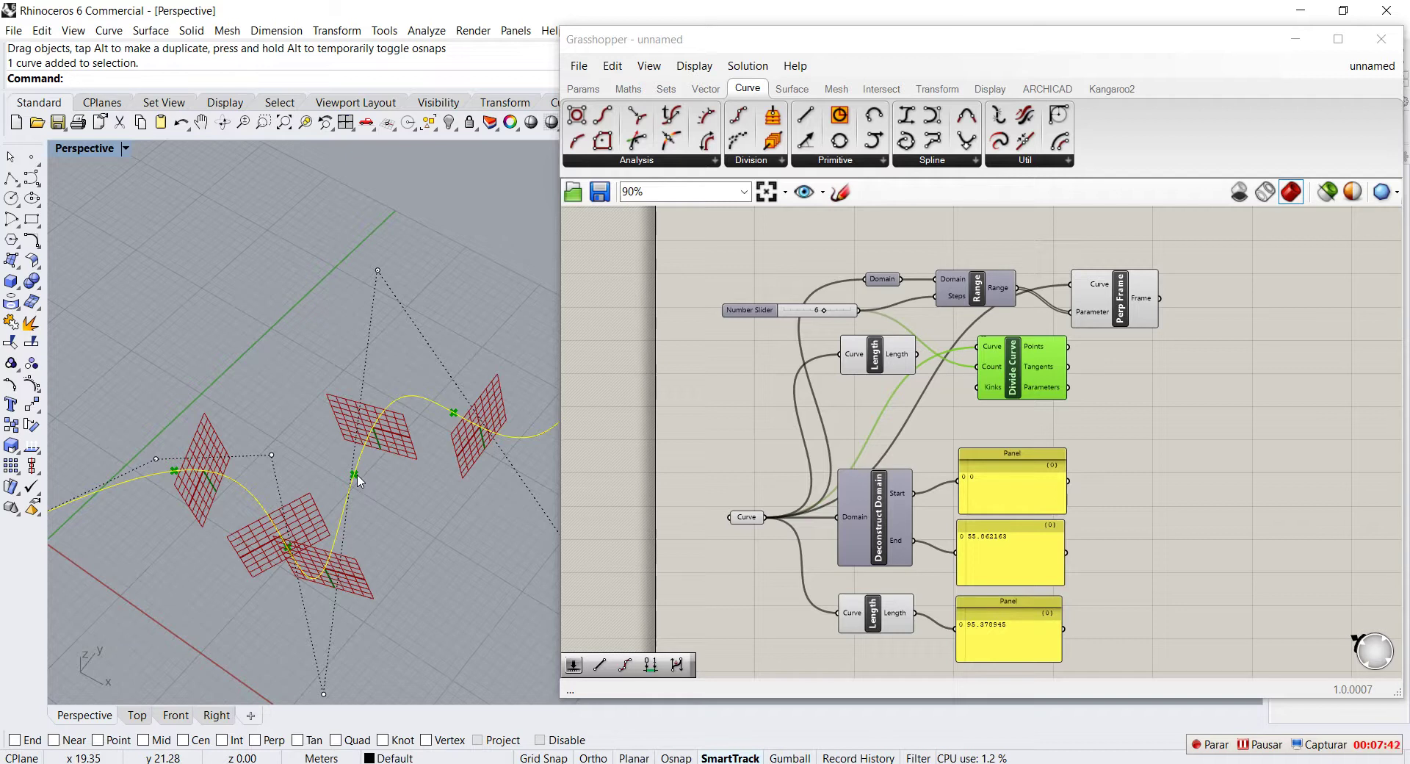
scroll(286, 459, "down", 5)
scroll(286, 459, "up", 3)
Step: Duplicate the Perp Frame component and connect Divide Curve's Parameters output to the copy's Parameter input
left_click(1101, 290)
left_click_drag(1104, 291, 1184, 370)
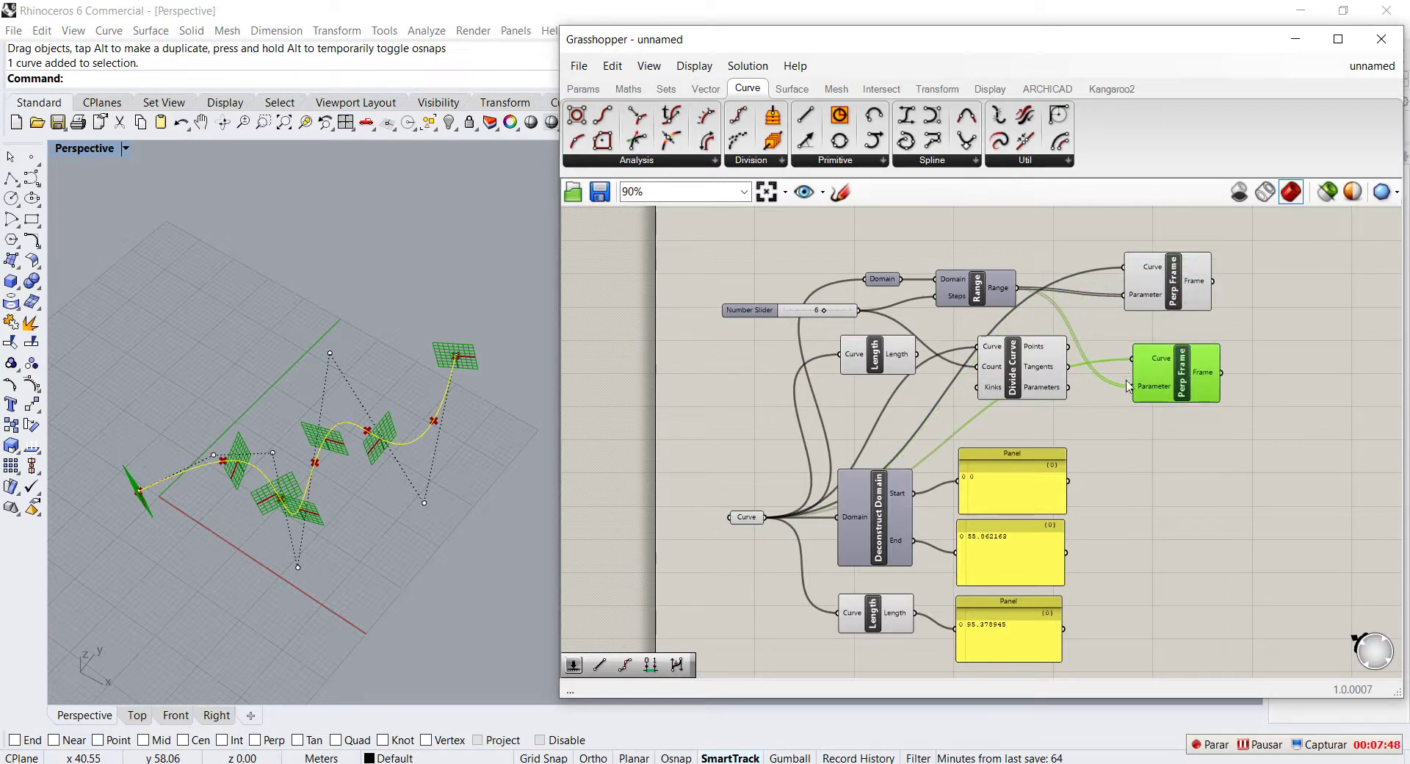
left_click_drag(1130, 387, 1069, 387)
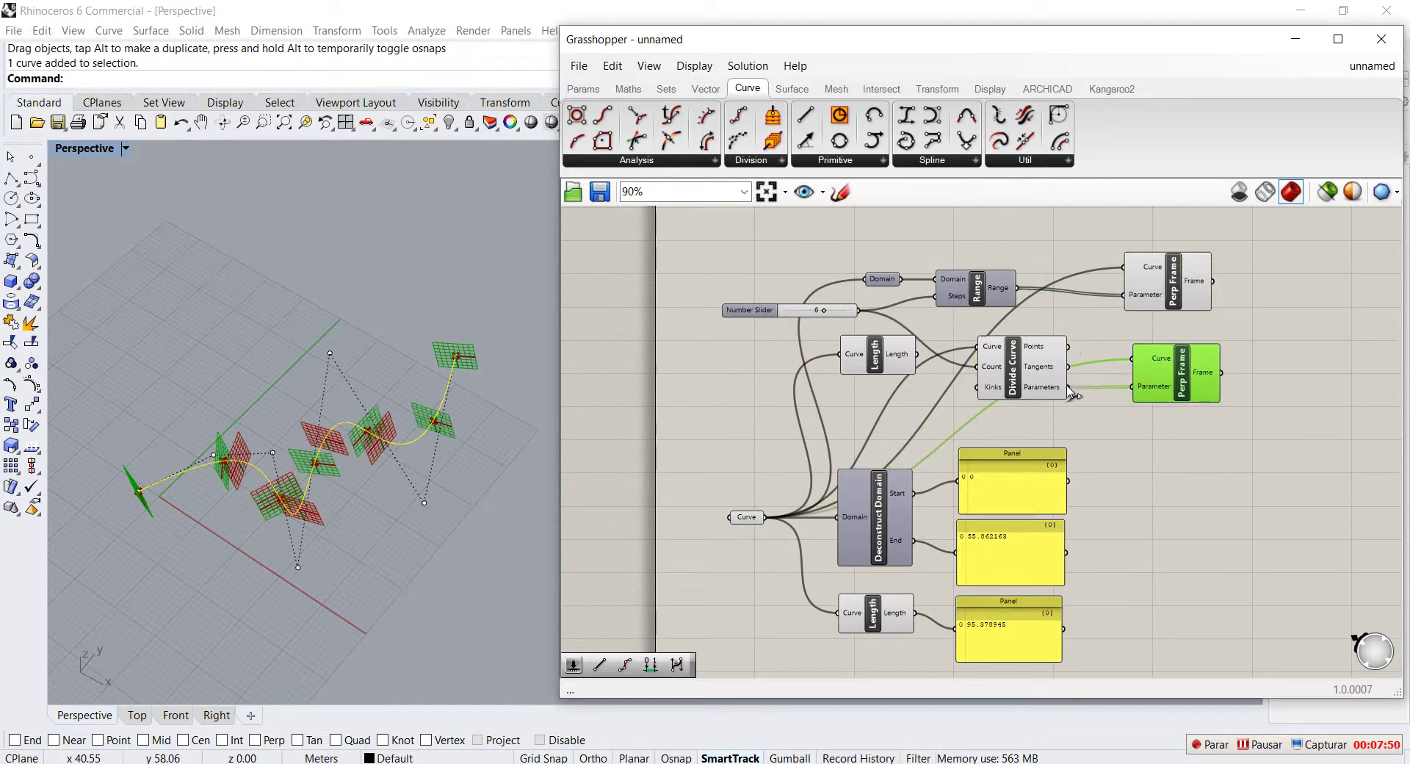
Step: Compare the Divide Curve frames with the Range frames along the curve, and consult the PDF's Parametric Curves and Surfaces page
right_click_drag(381, 501, 290, 539)
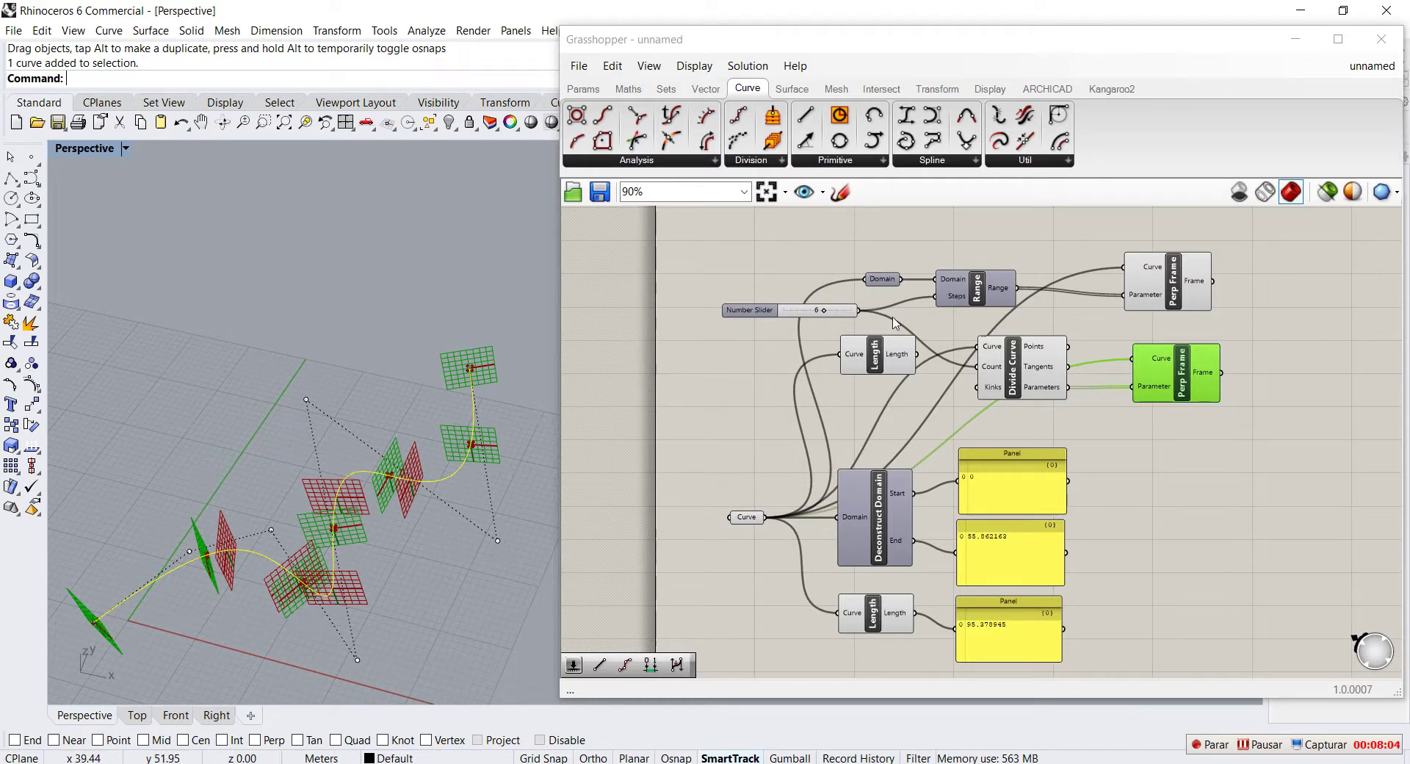
right_click_drag(340, 502, 340, 587)
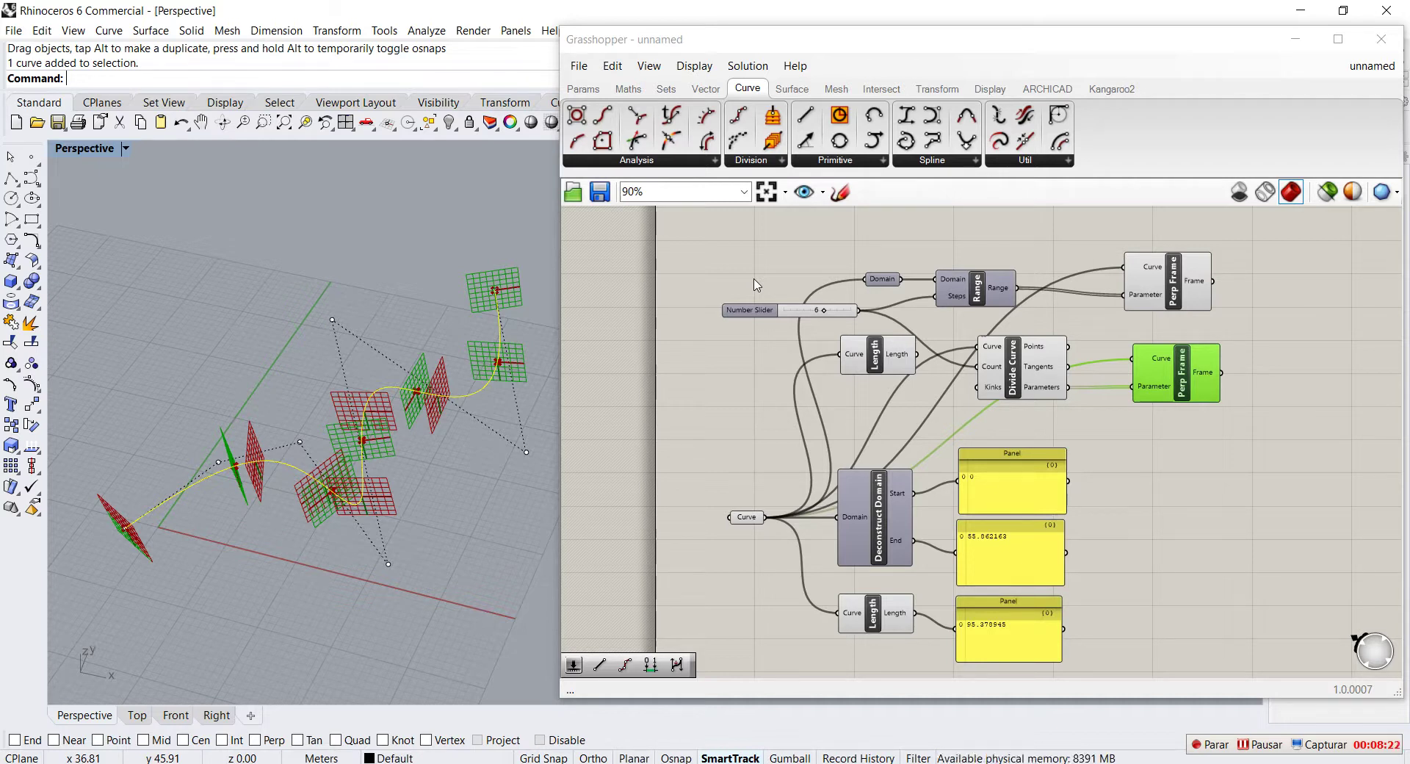
key("alt+Tab")
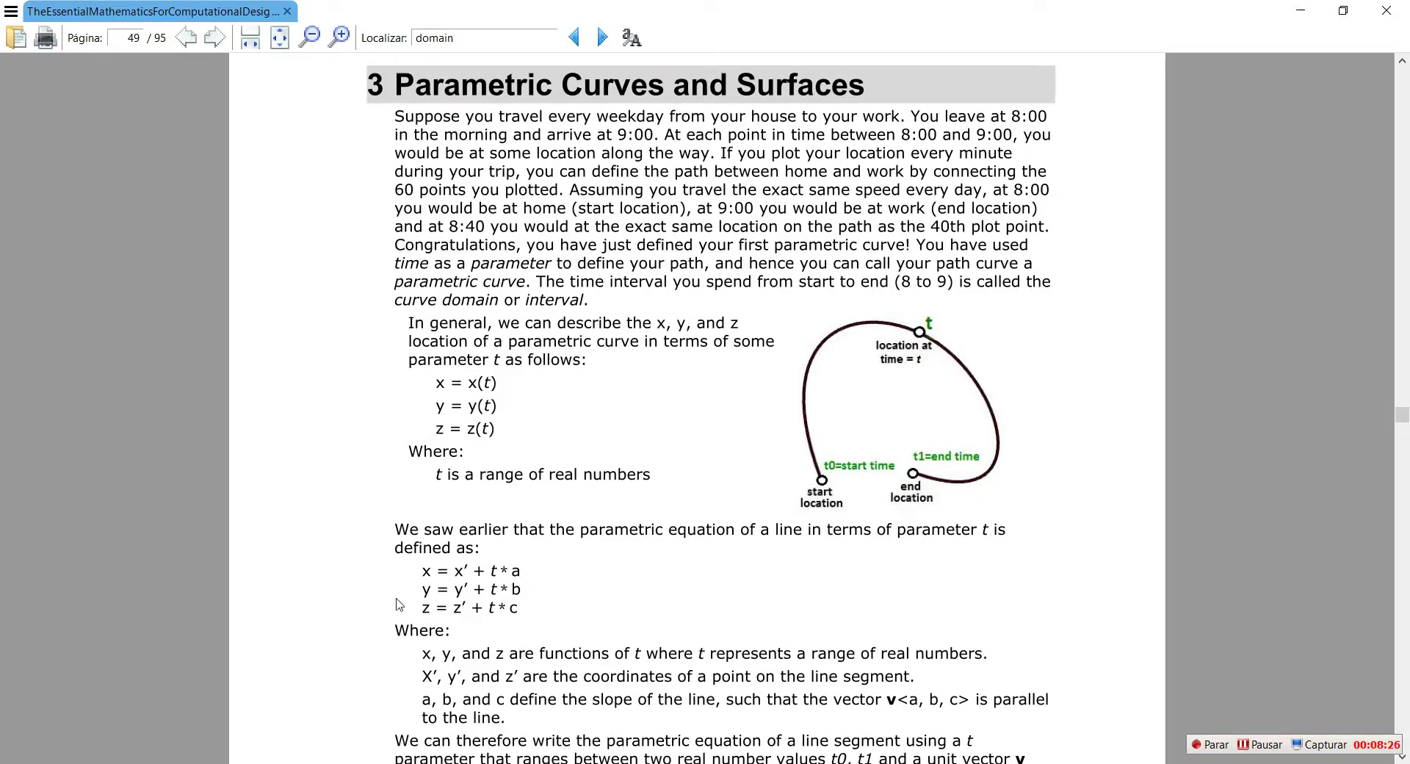
key("alt+Tab")
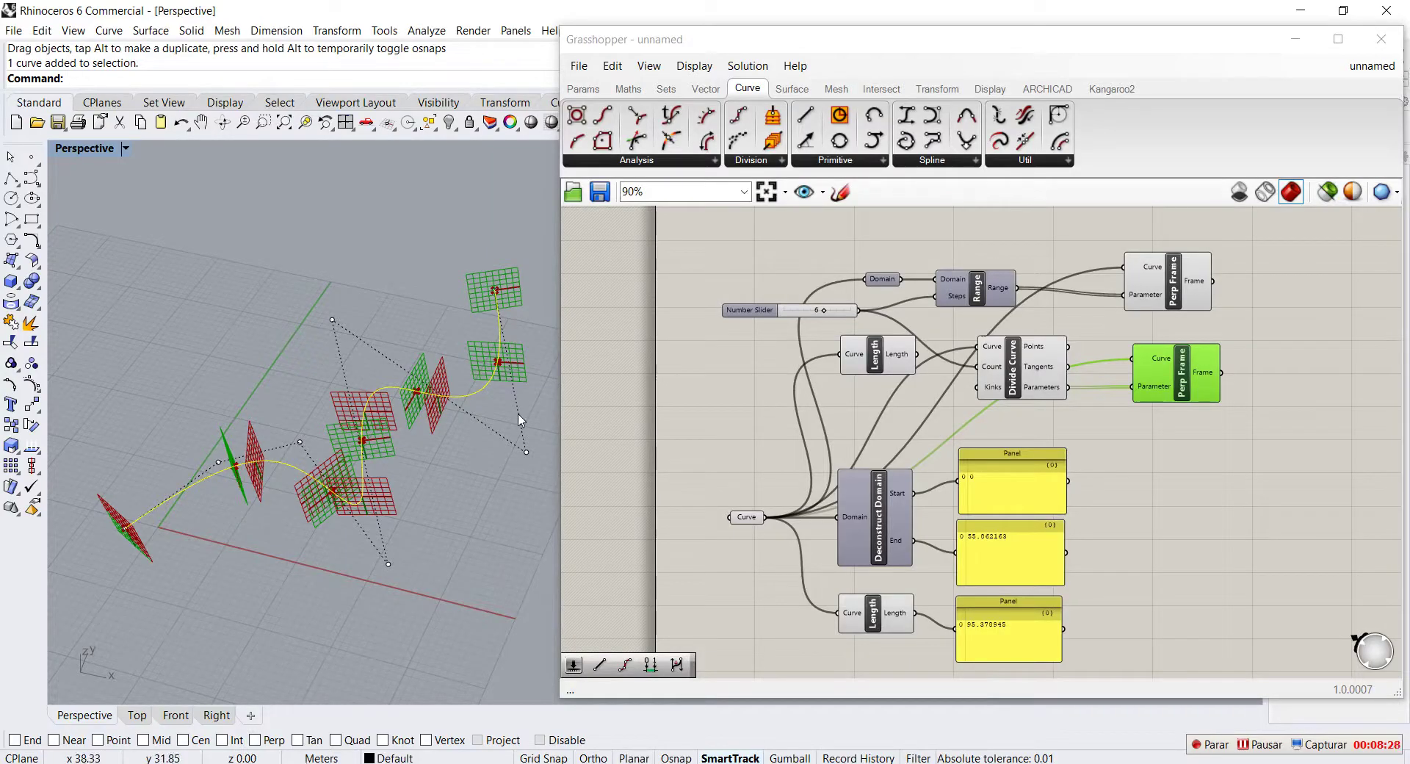